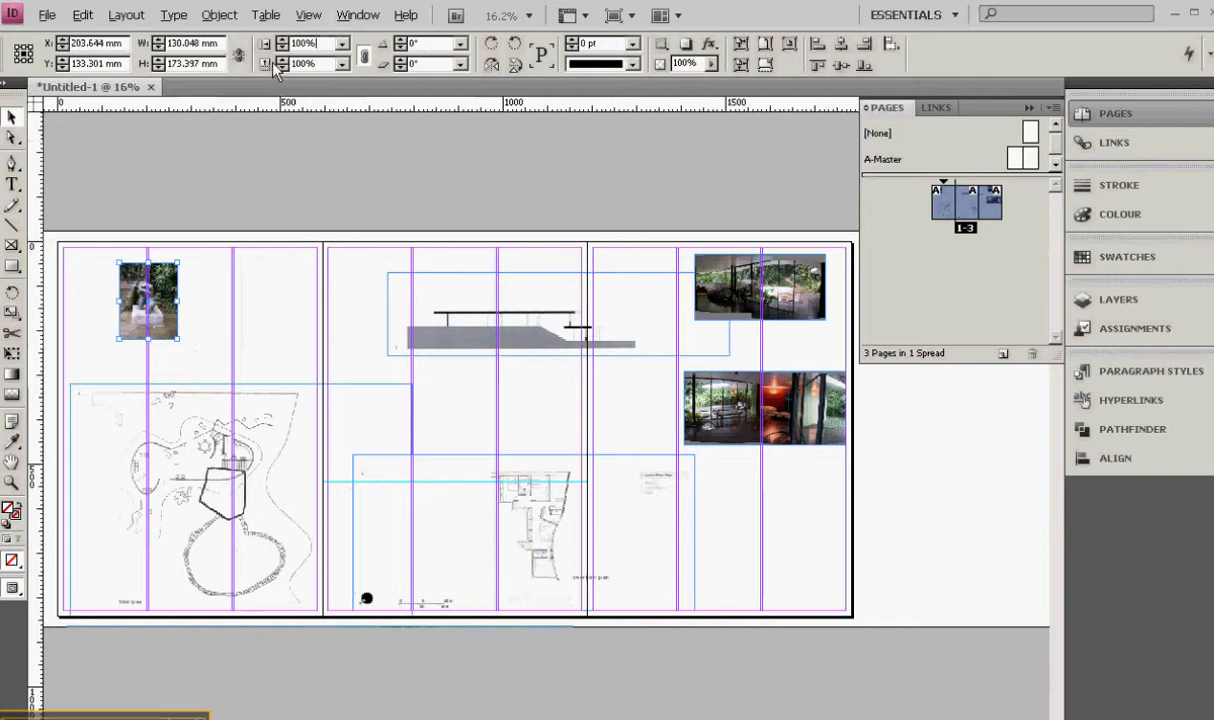
# Step: Scale the statue photo to 200% and move it into the upper-left margin corner of the first page
pyautogui.doubleClick(323, 44)
pyautogui.write('200')
pyautogui.press('Return')
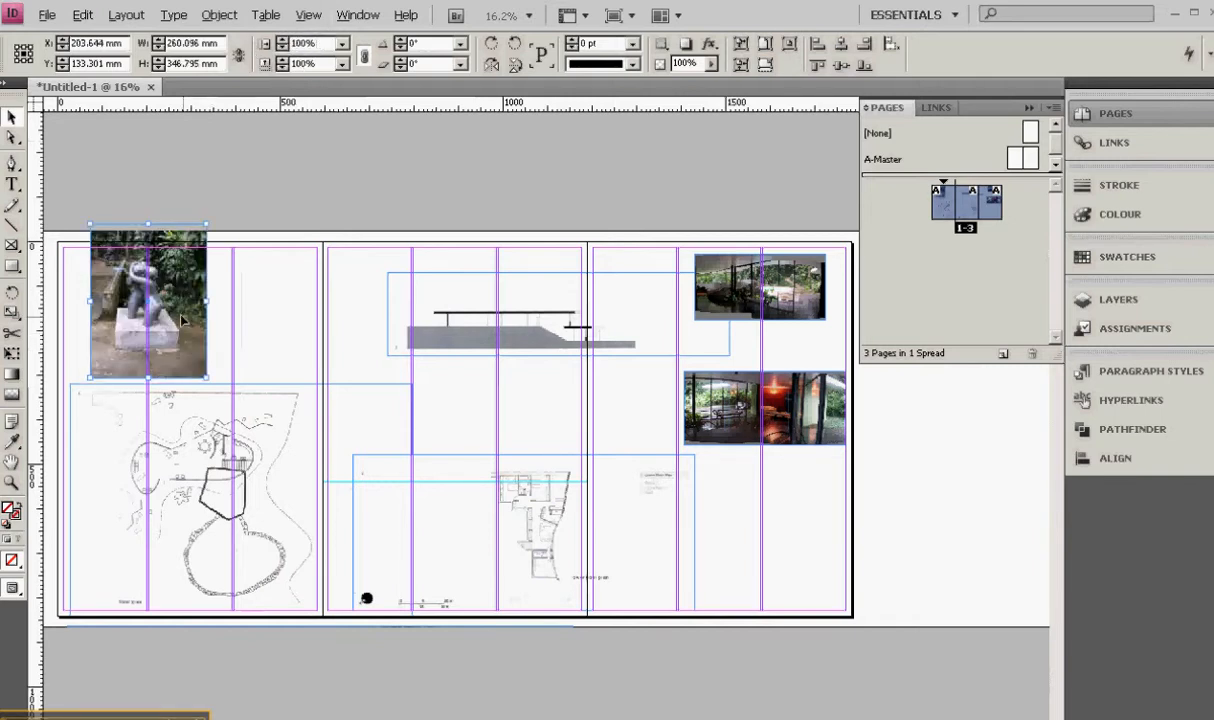
pyautogui.moveTo(172, 302); pyautogui.dragTo(140, 319)
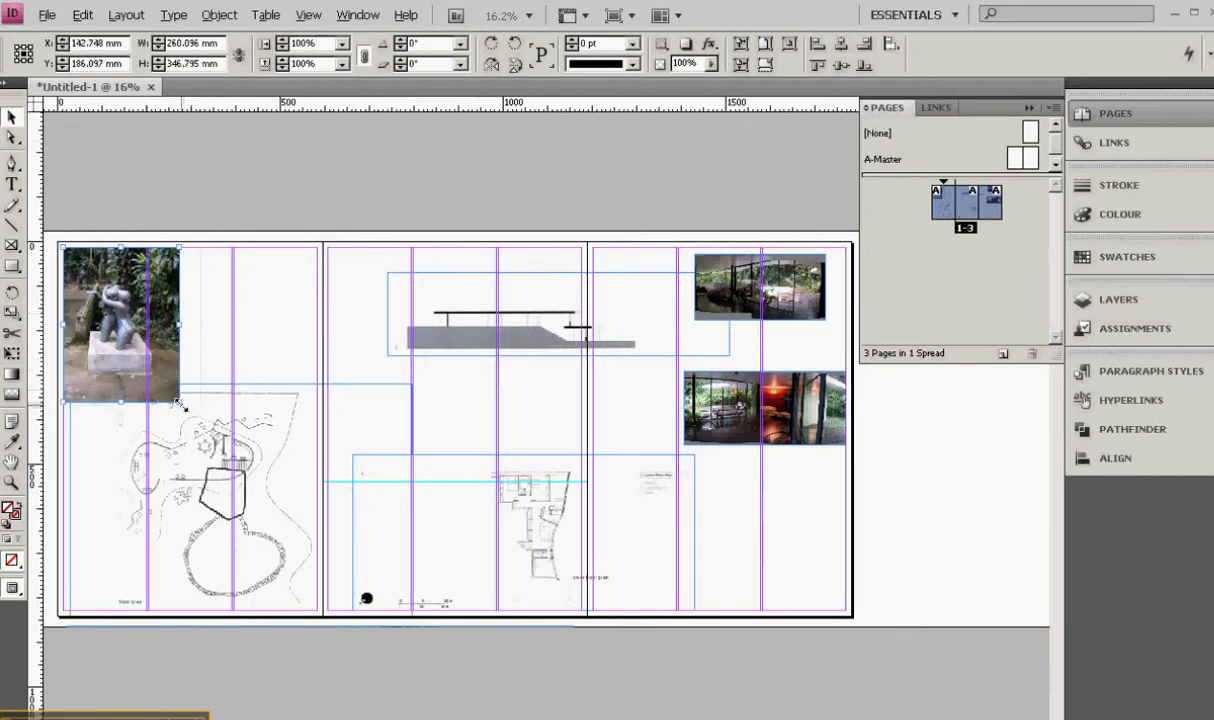
# Step: Enlarge the statue photo proportionally from its upper-left corner until it spans the first page's first two columns
pyautogui.moveTo(180, 400); pyautogui.dragTo(287, 366)
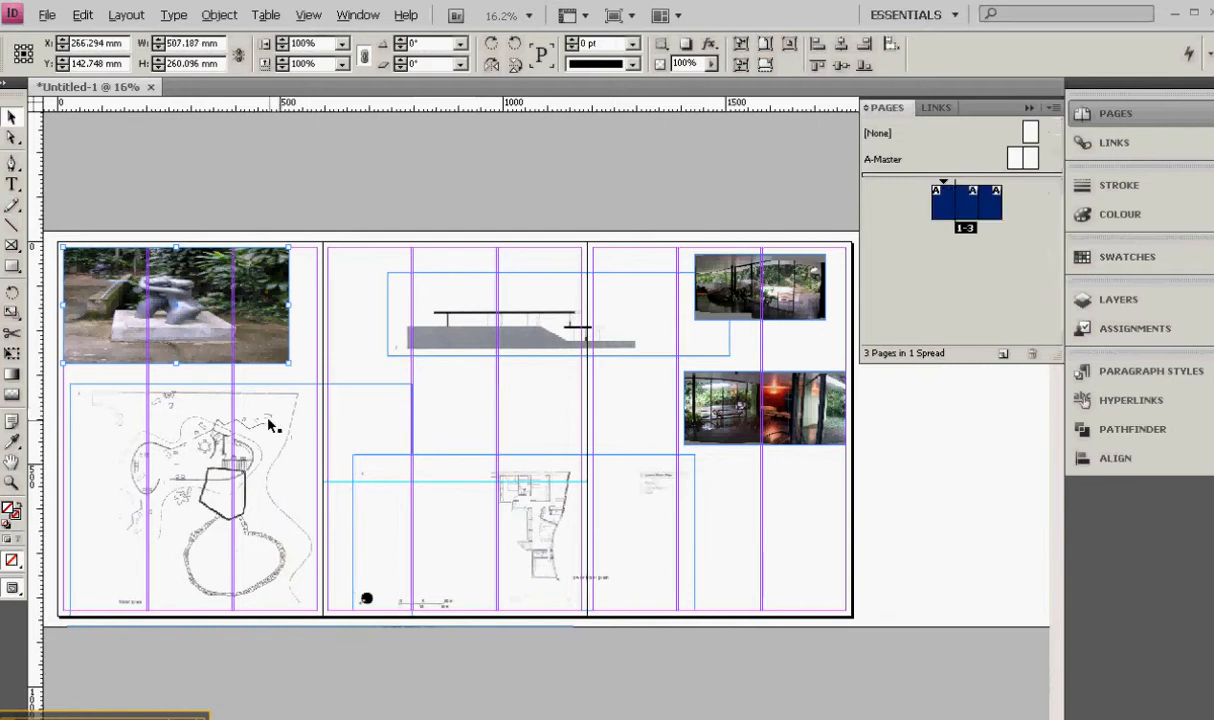
pyautogui.hotkey('ctrl', 'z')
pyautogui.moveTo(179, 401); pyautogui.dragTo(243, 404)
pyautogui.click(279, 344)
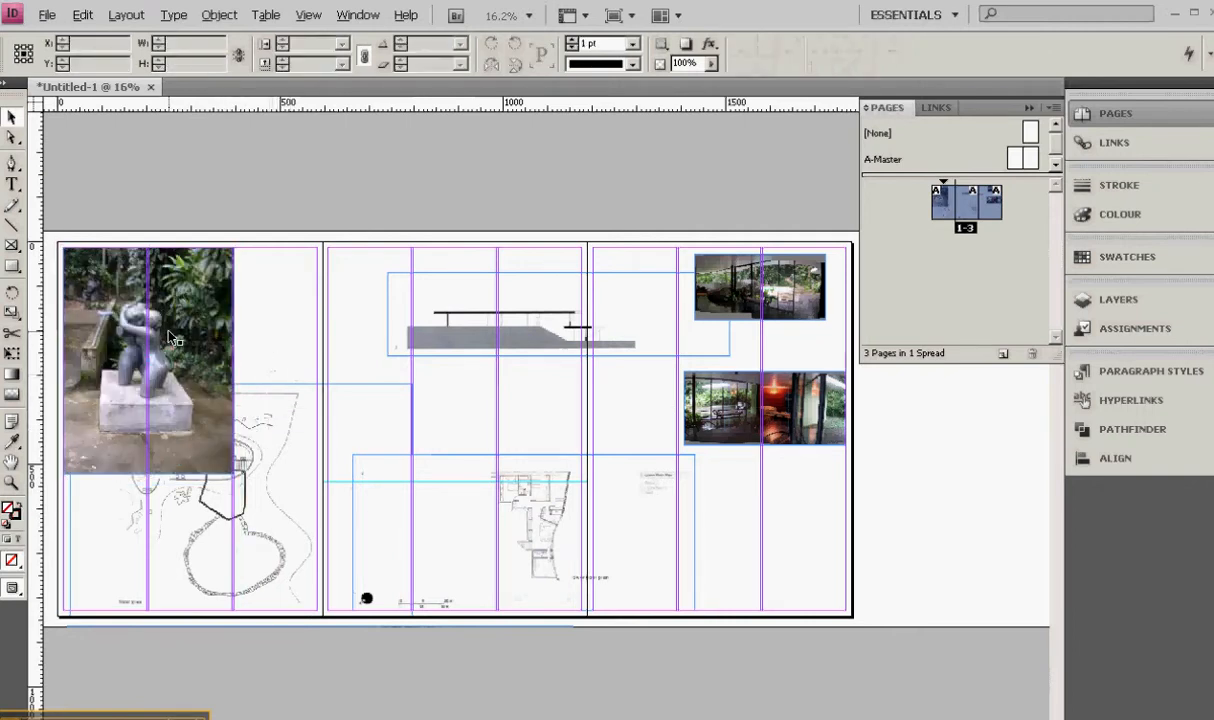
# Step: Move the section drawing to the upper margin area of the second page and crop its frame to about 555 mm wide
pyautogui.click(550, 325)
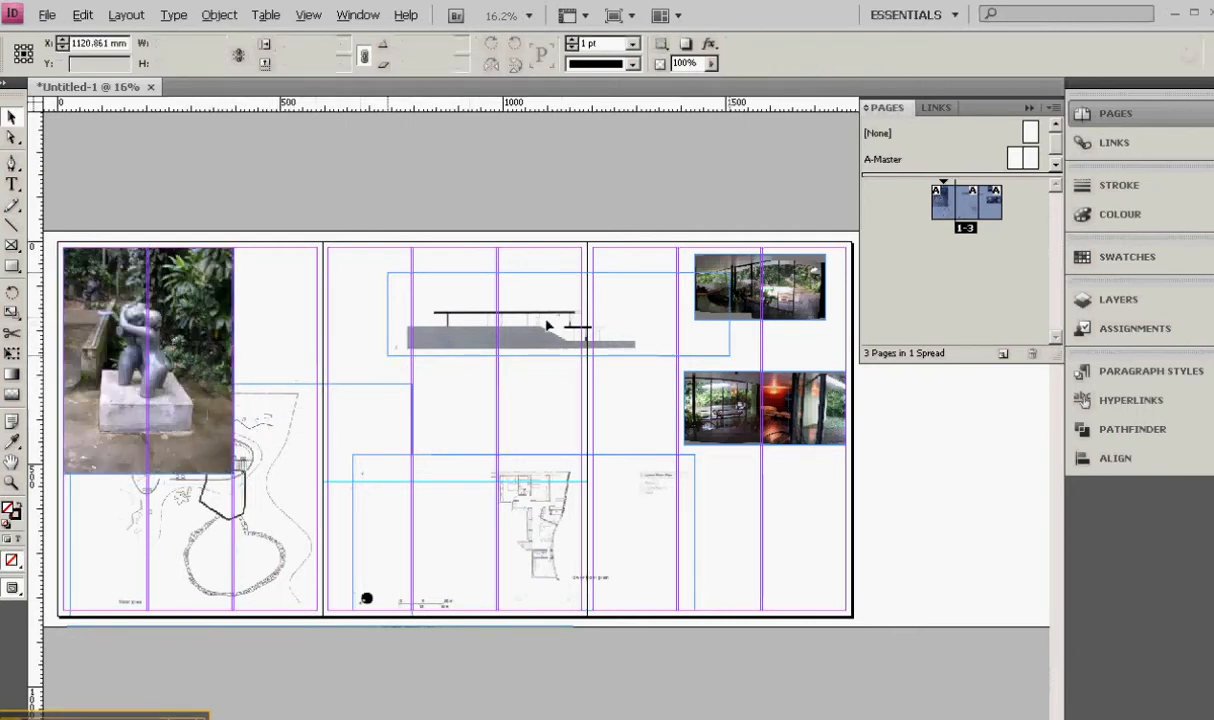
pyautogui.moveTo(548, 325); pyautogui.dragTo(487, 307)
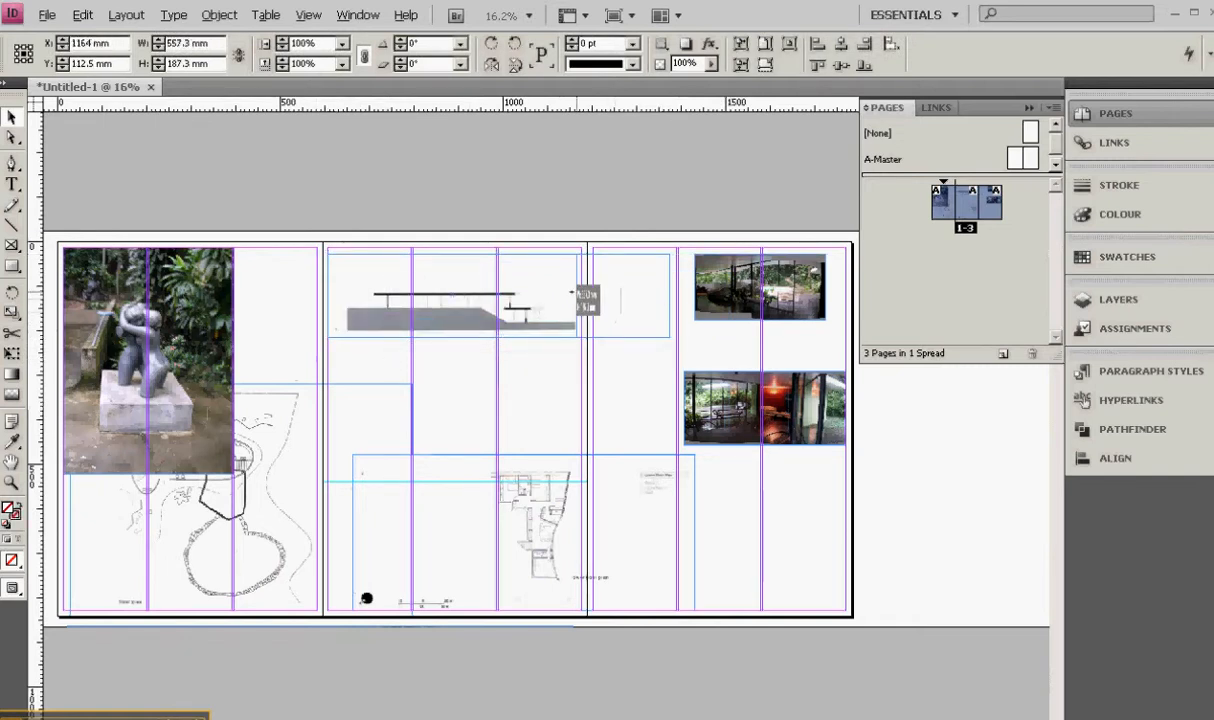
pyautogui.moveTo(572, 292); pyautogui.dragTo(571, 292)
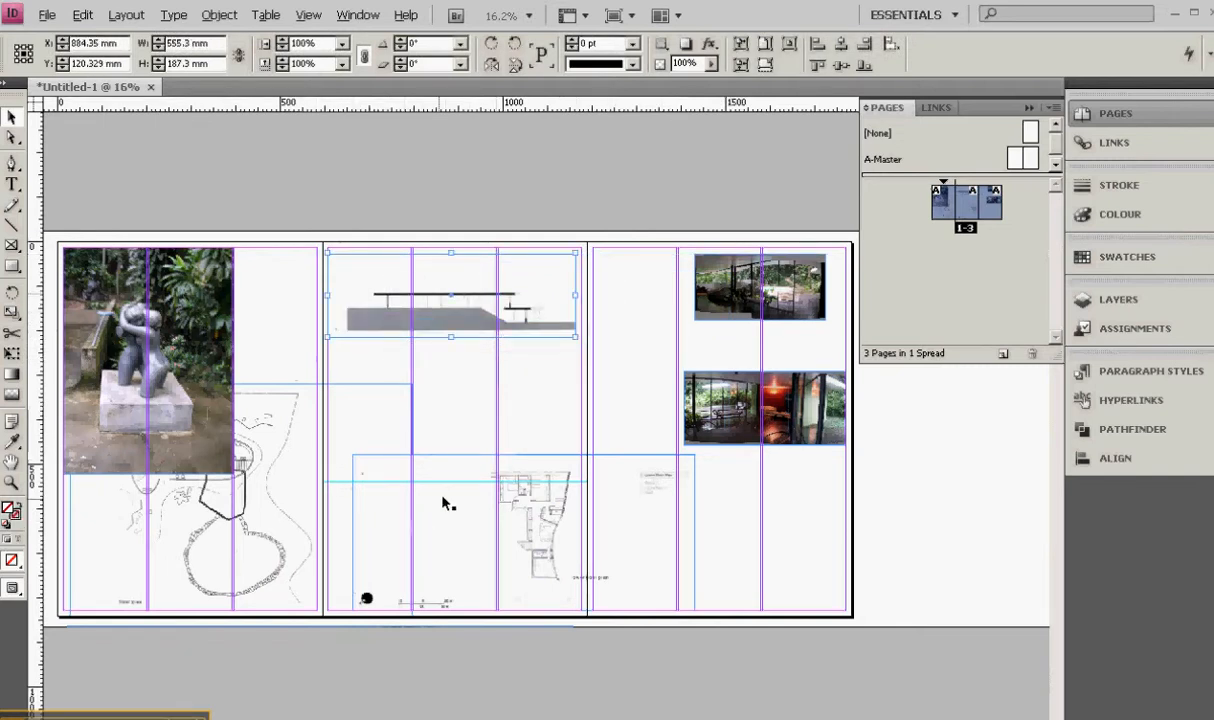
# Step: Enlarge the upper interior panorama proportionally to about the full width of the third page
pyautogui.moveTo(733, 415); pyautogui.dragTo(700, 391)
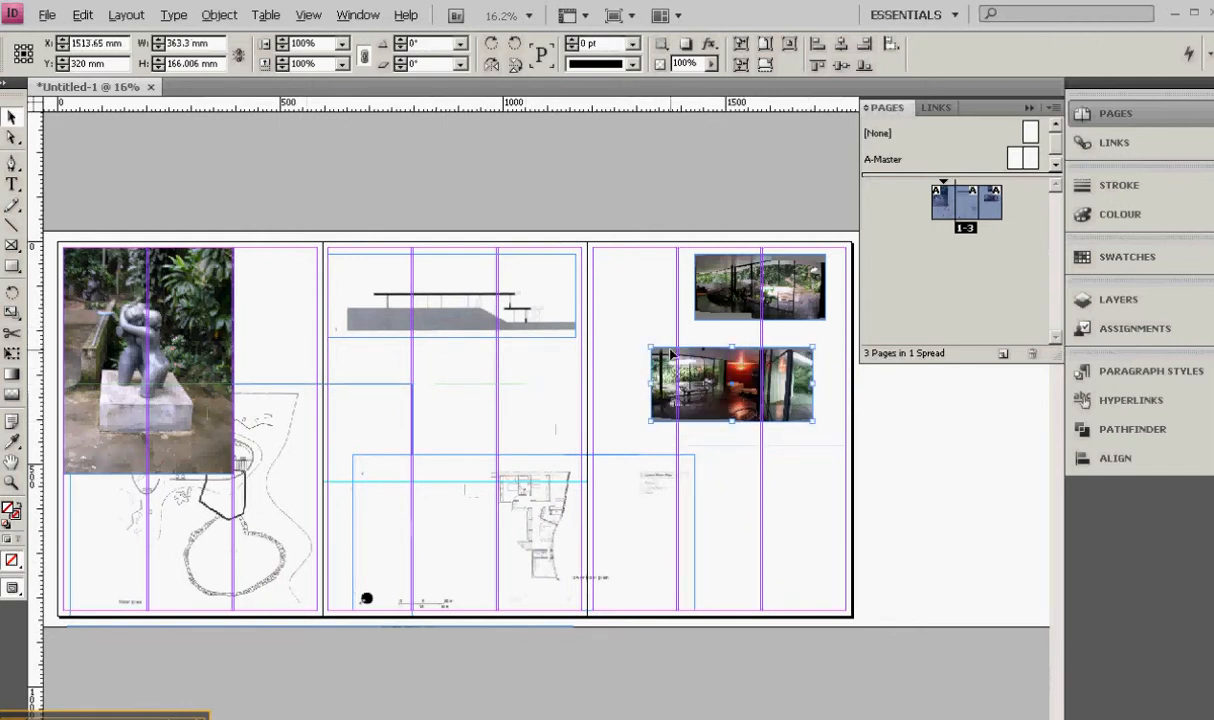
pyautogui.moveTo(745, 306); pyautogui.dragTo(328, 510)
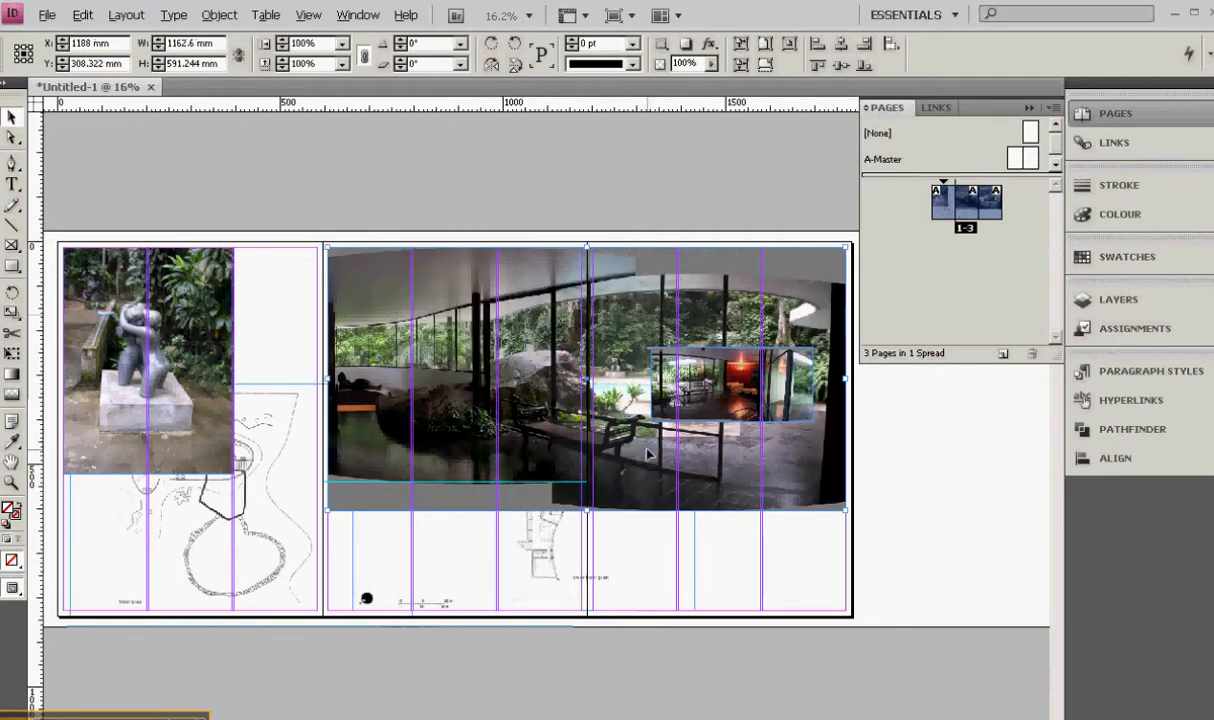
pyautogui.hotkey('ctrl', 'z')
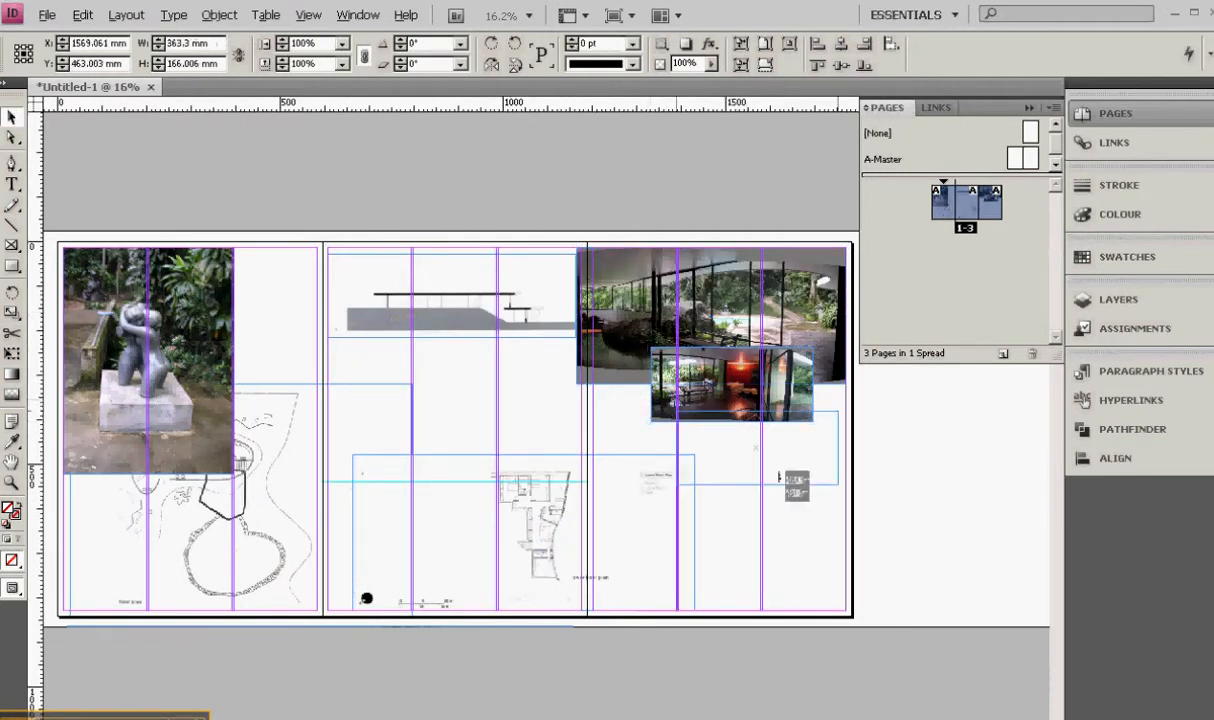
# Step: Move the smaller panorama with the red wall into the empty area below the large panorama on the third page
pyautogui.click(785, 492)
pyautogui.moveTo(785, 491); pyautogui.dragTo(785, 491)
pyautogui.click(589, 433)
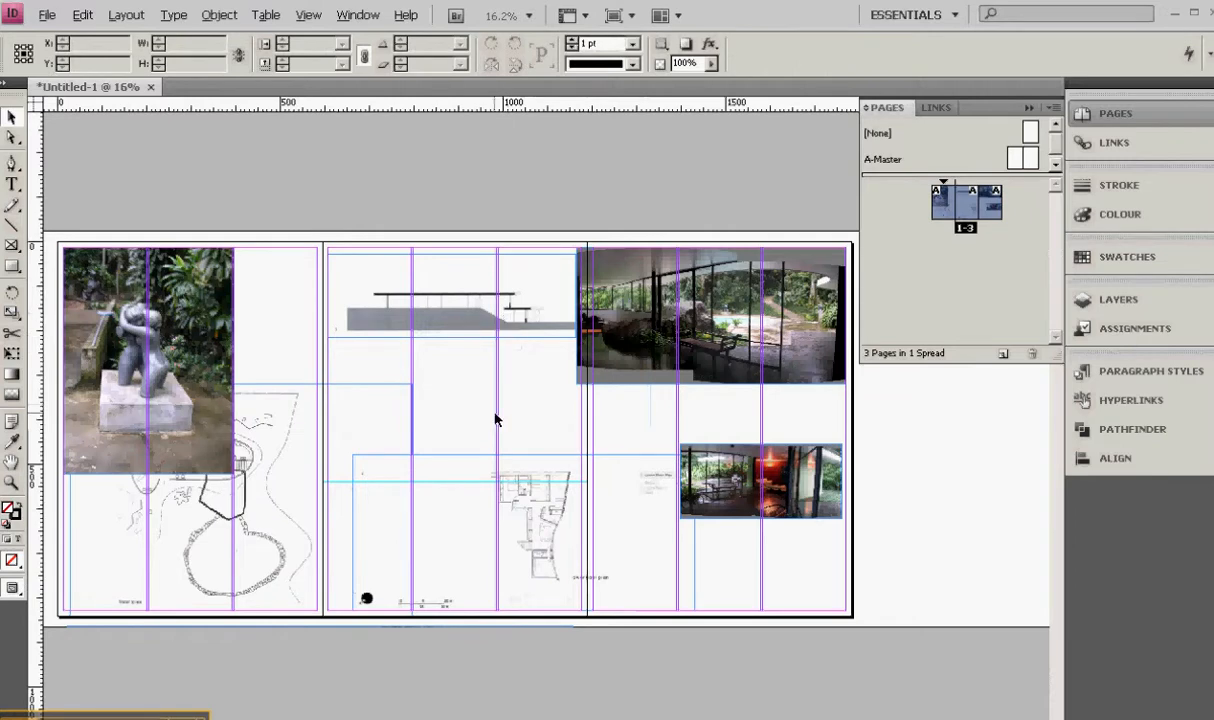
# Step: Move the floor plan from under the statue photo rightward so it extends onto the second page
pyautogui.hotkey('ctrl', 'space')
pyautogui.moveTo(668, 372); pyautogui.dragTo(224, 606)
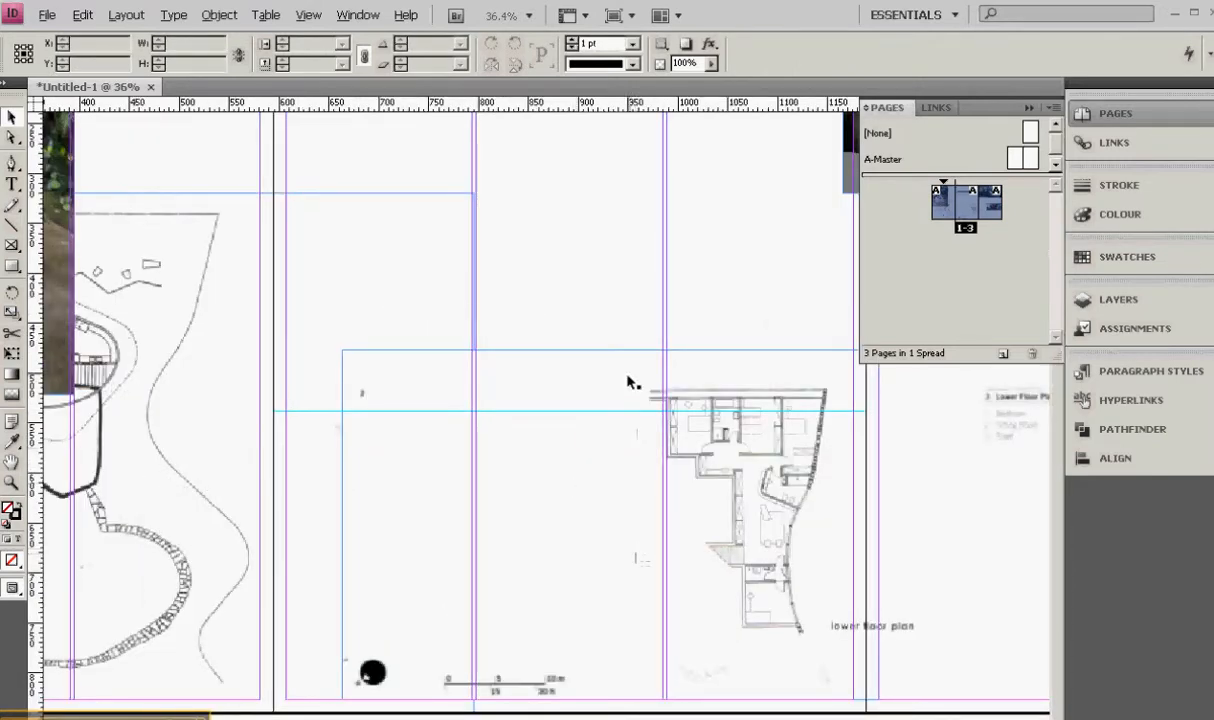
pyautogui.click(418, 280)
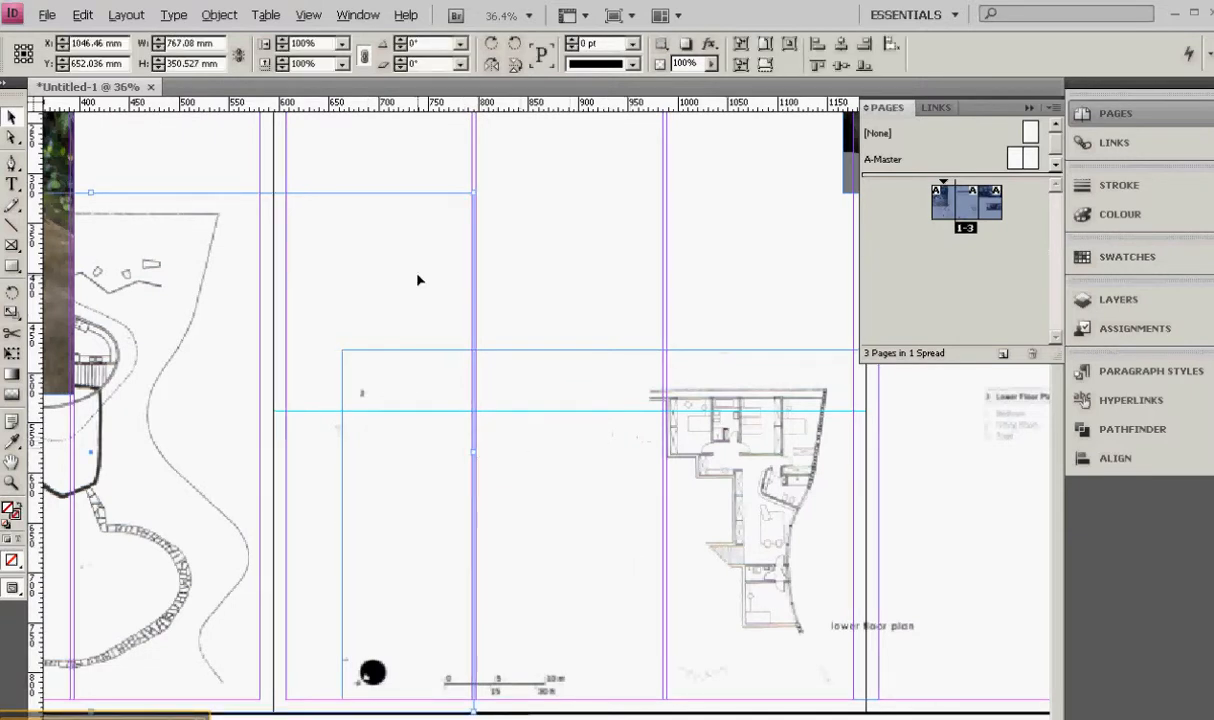
pyautogui.moveTo(418, 280); pyautogui.dragTo(541, 242)
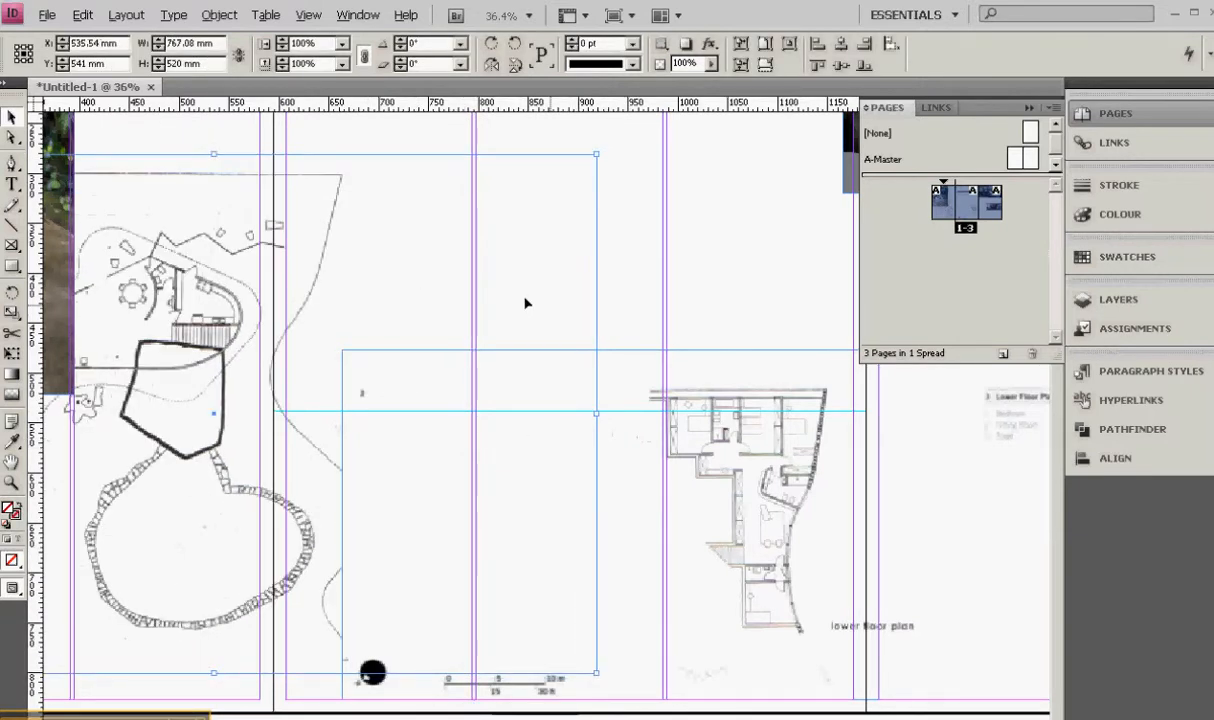
# Step: Reduce the floor plan's opacity to 41% with the Transparency effect
pyautogui.rightClick(356, 271)
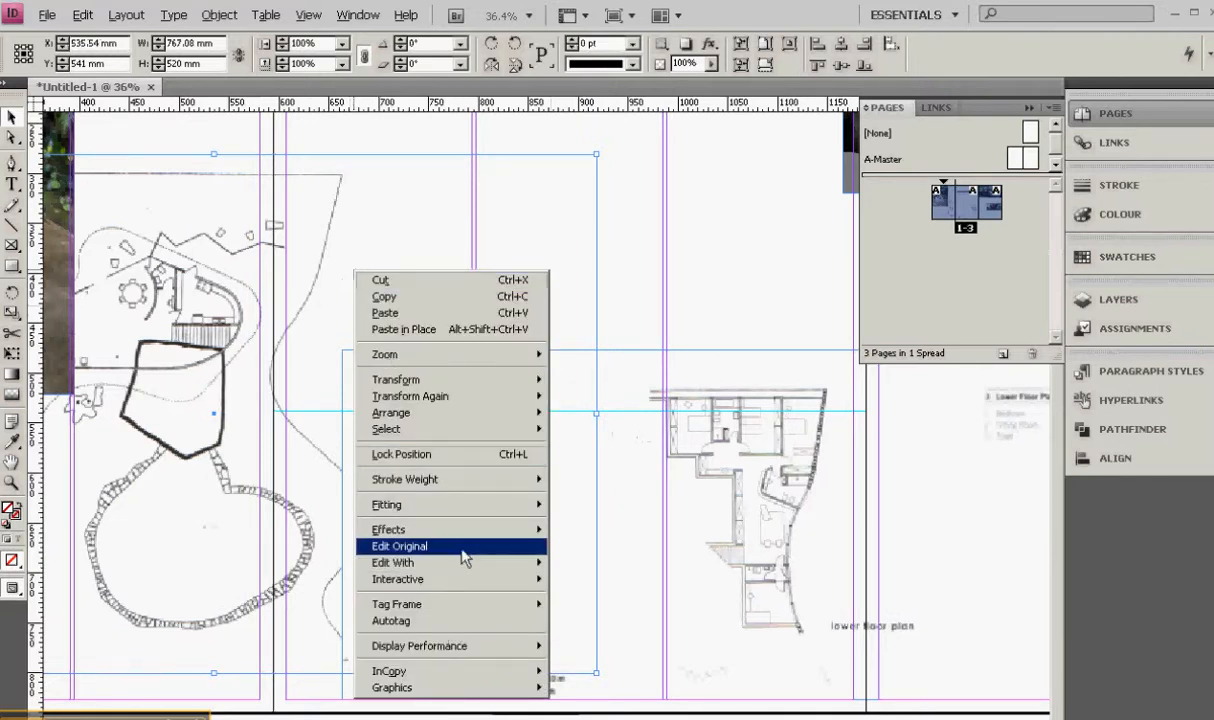
pyautogui.moveTo(458, 530)
pyautogui.click(600, 530)
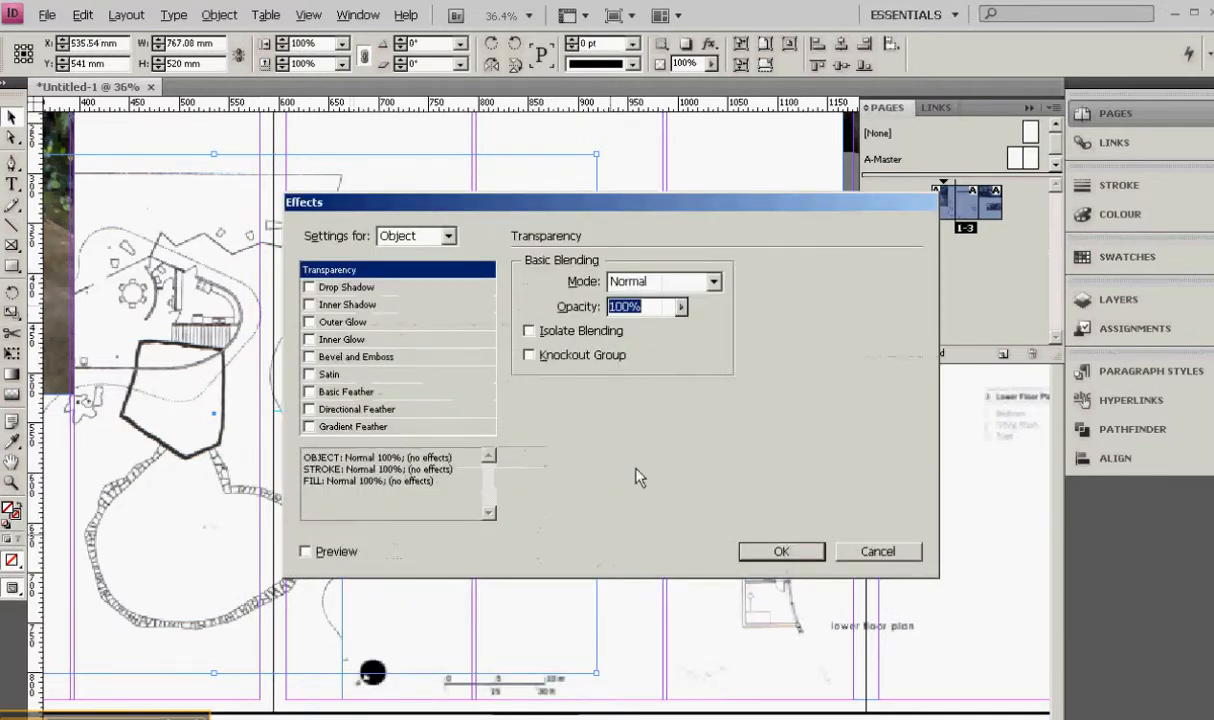
pyautogui.moveTo(681, 307); pyautogui.dragTo(620, 328)
pyautogui.click(780, 553)
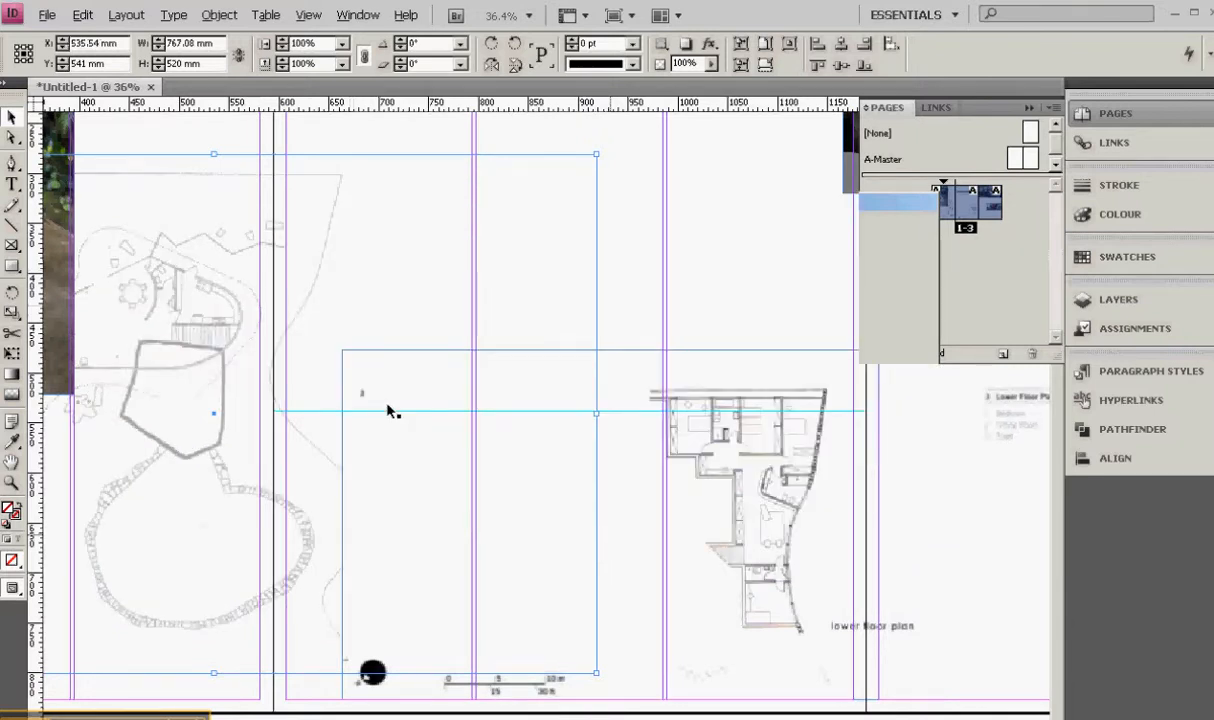
# Step: Move the translucent floor plan further onto the second page and bring it to the front
pyautogui.moveTo(391, 411); pyautogui.dragTo(607, 437)
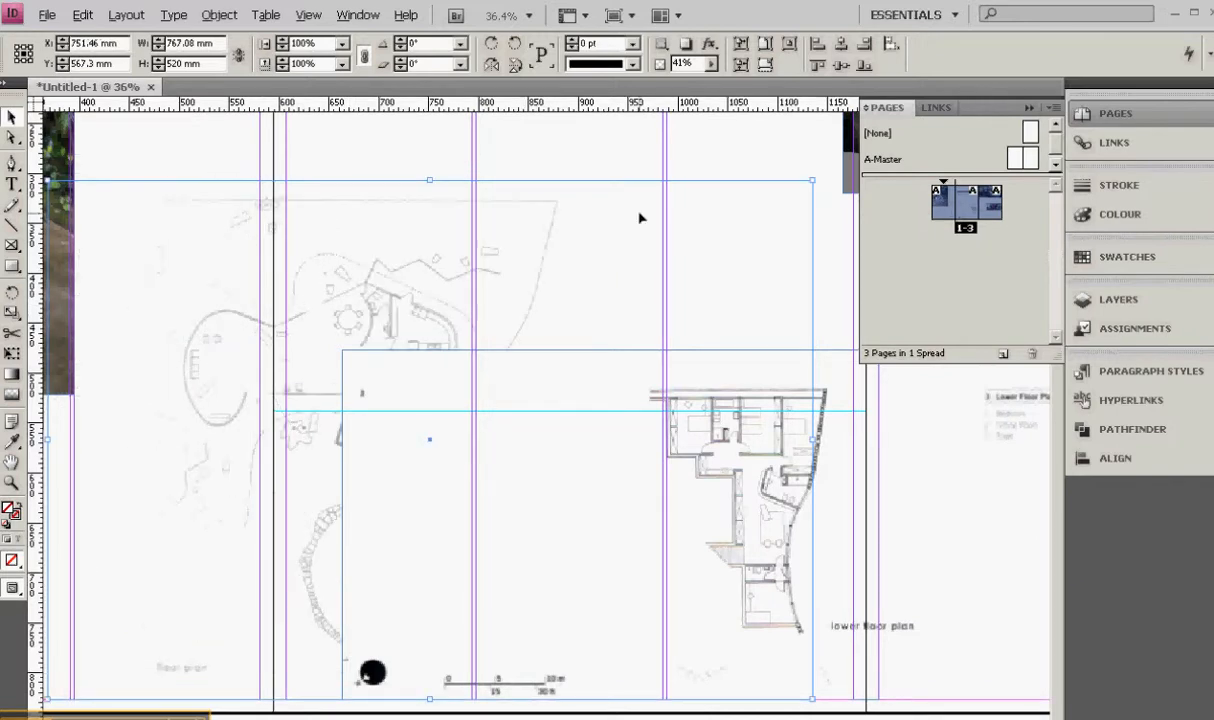
pyautogui.rightClick(630, 303)
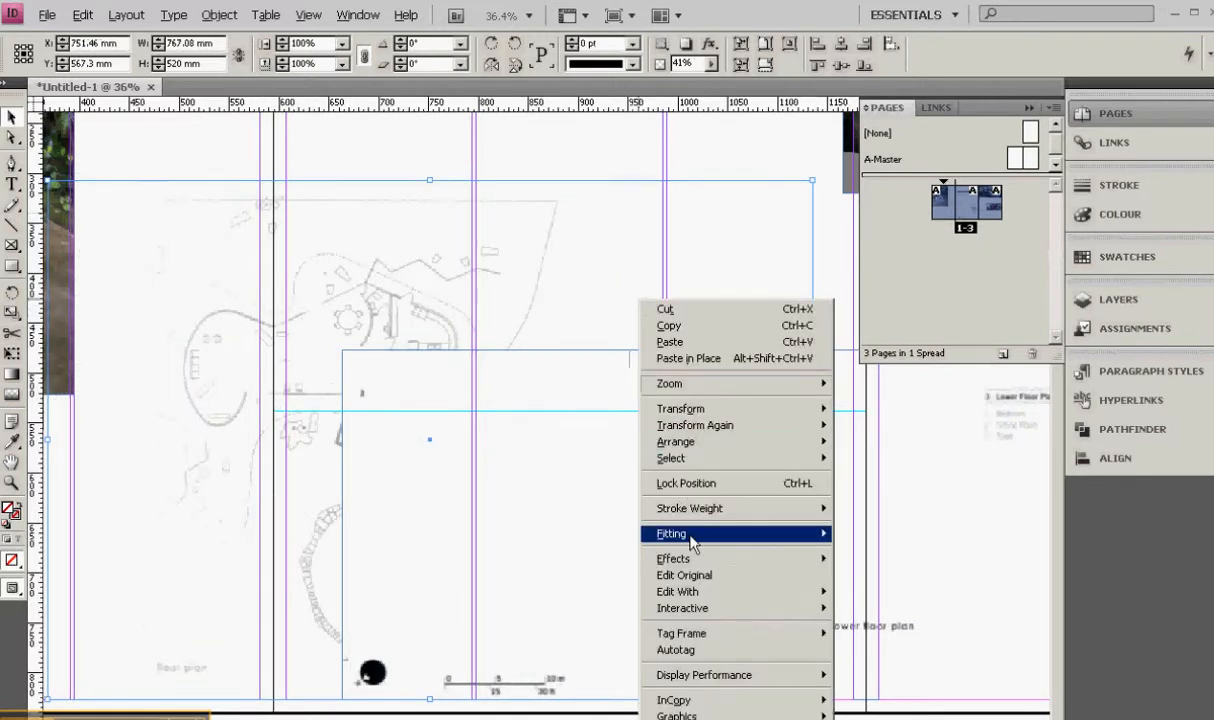
pyautogui.moveTo(715, 562)
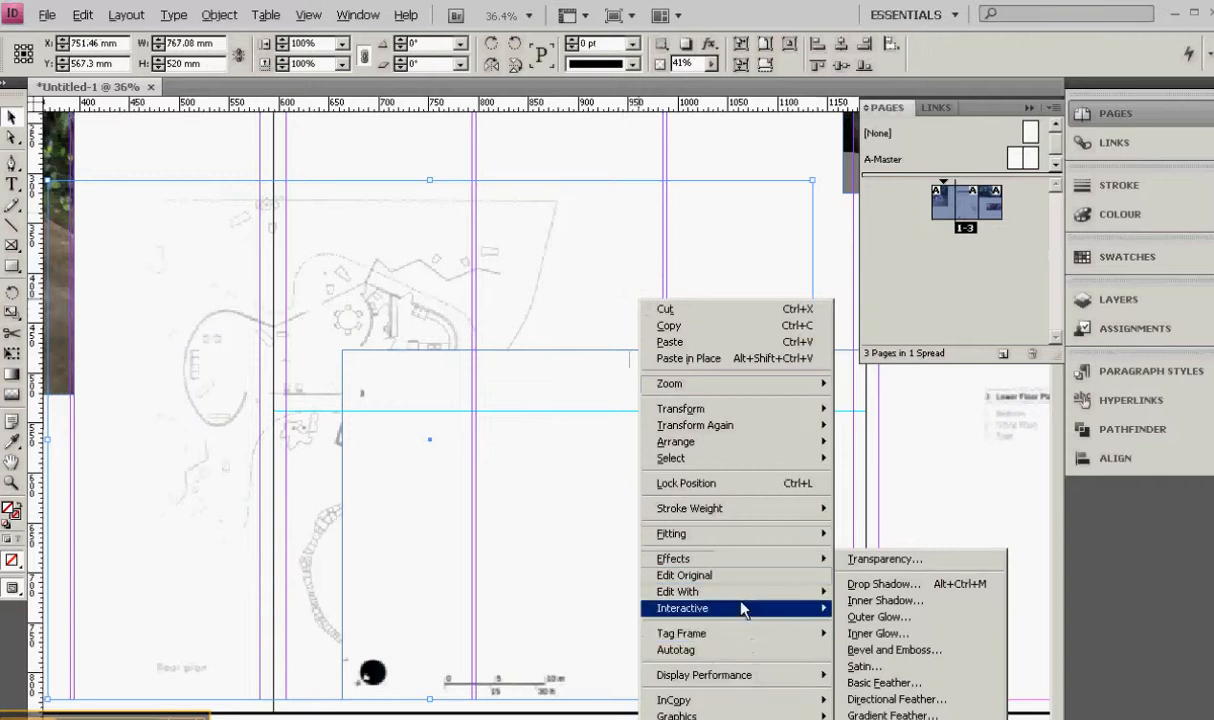
pyautogui.moveTo(761, 446)
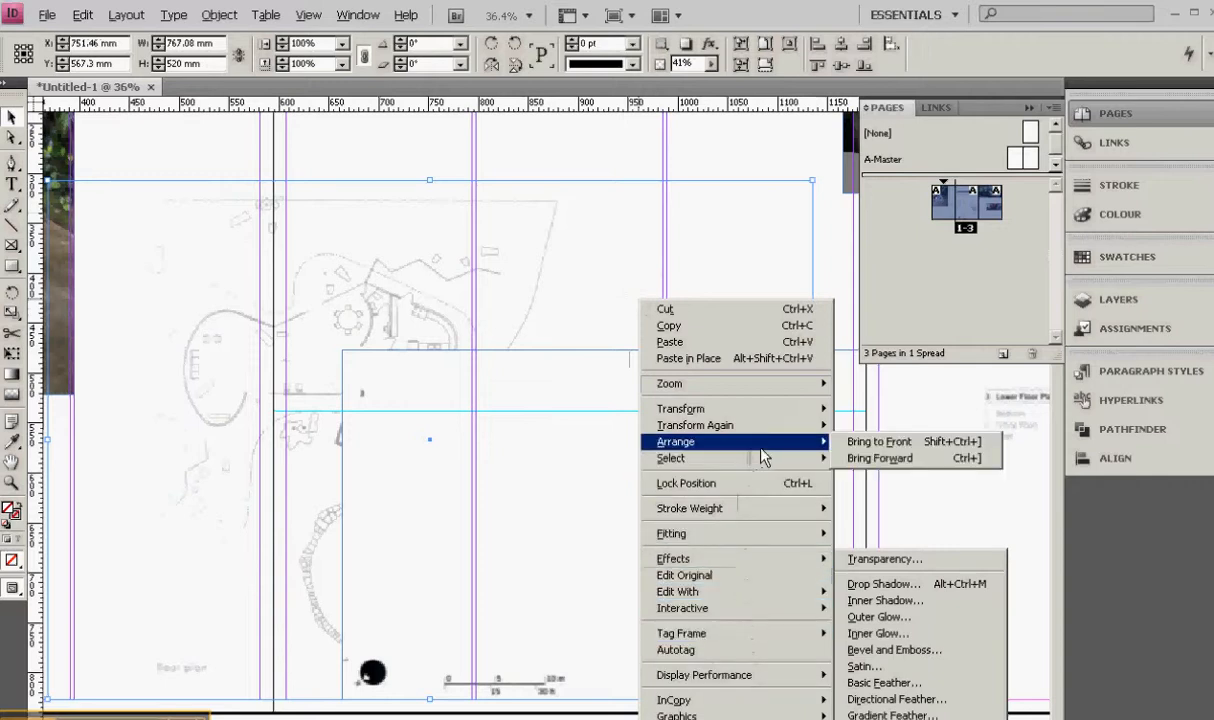
pyautogui.click(903, 443)
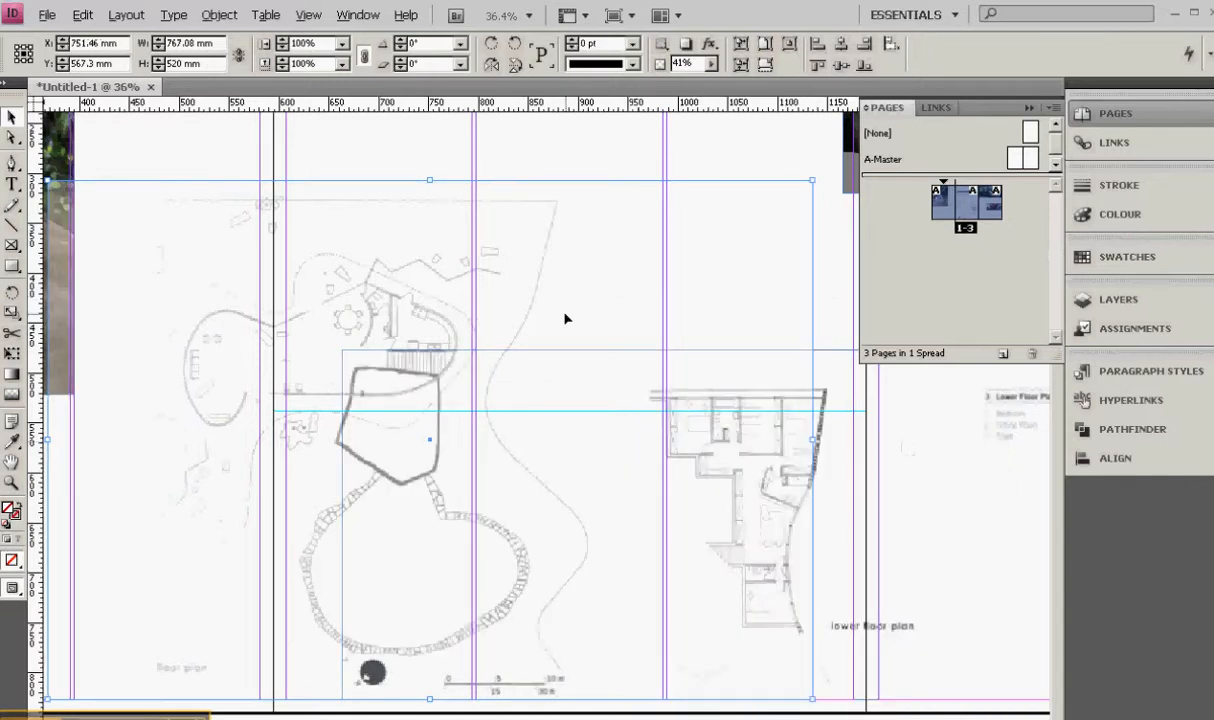
# Step: Overlay the translucent floor plan on the lower floor plan and nudge it upward until the two drawings align, at about Y 759 mm
pyautogui.moveTo(564, 320); pyautogui.dragTo(835, 557)
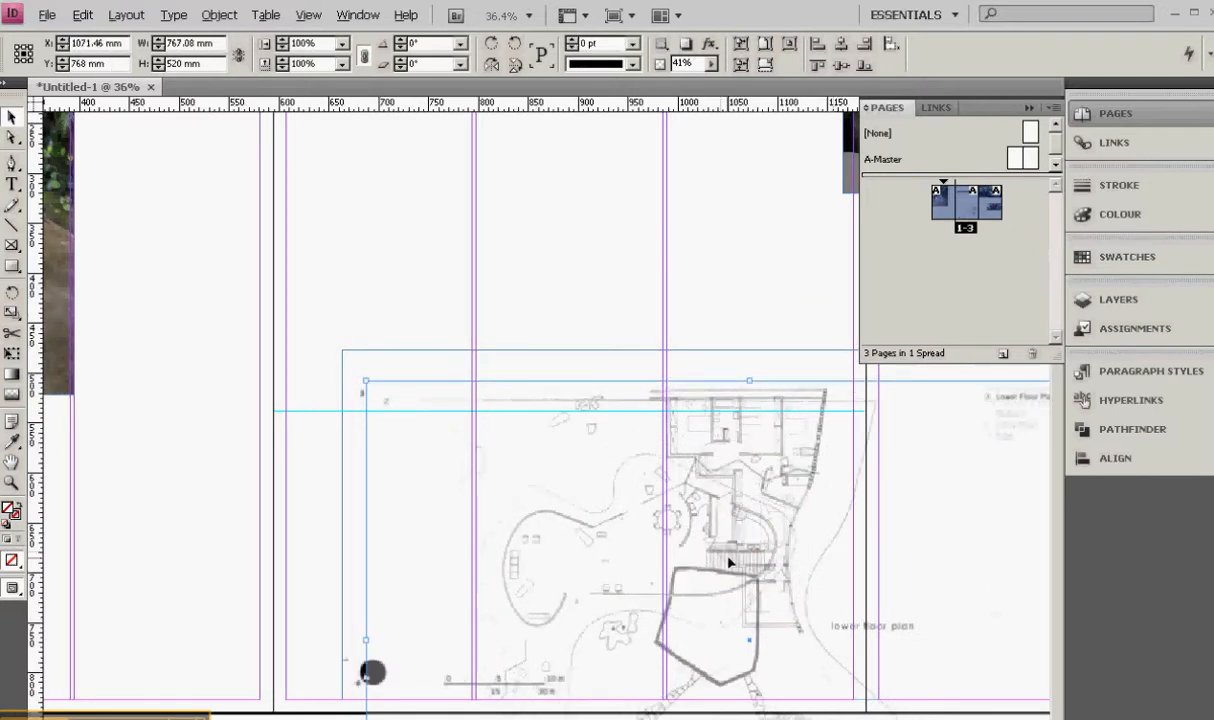
pyautogui.press('Up')
pyautogui.press('Up')
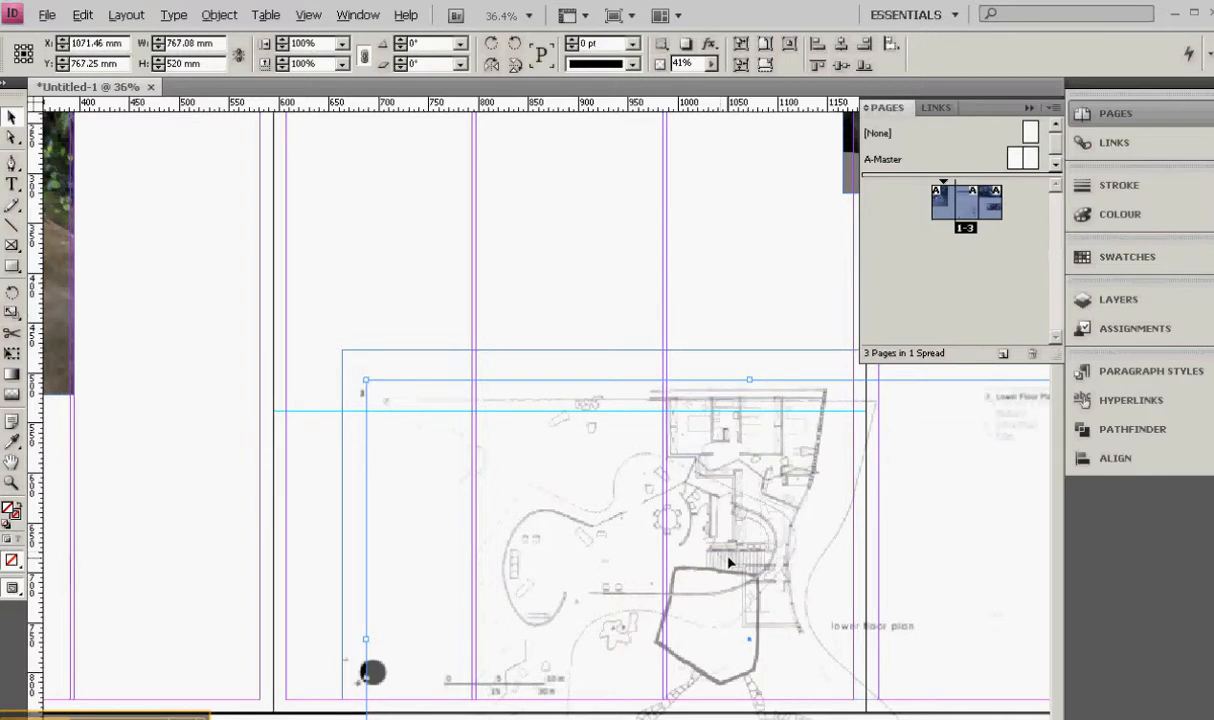
pyautogui.press('Up')
pyautogui.press('Up')
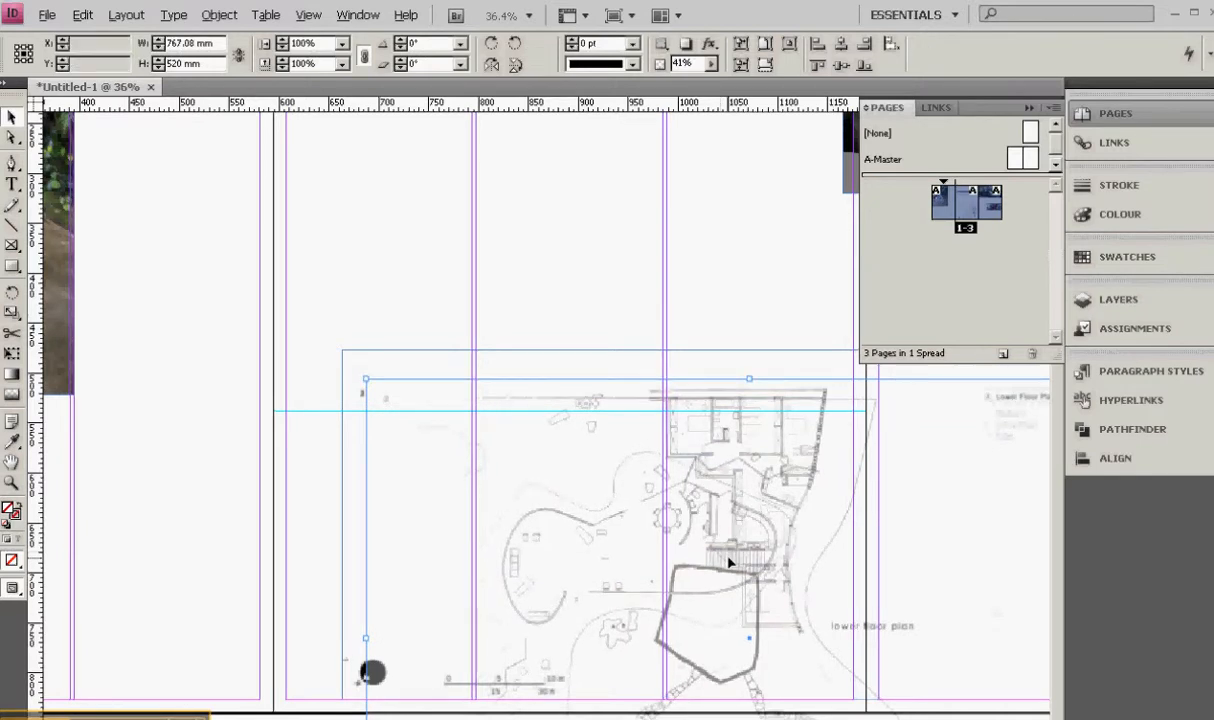
pyautogui.press('Up')
pyautogui.press('Up')
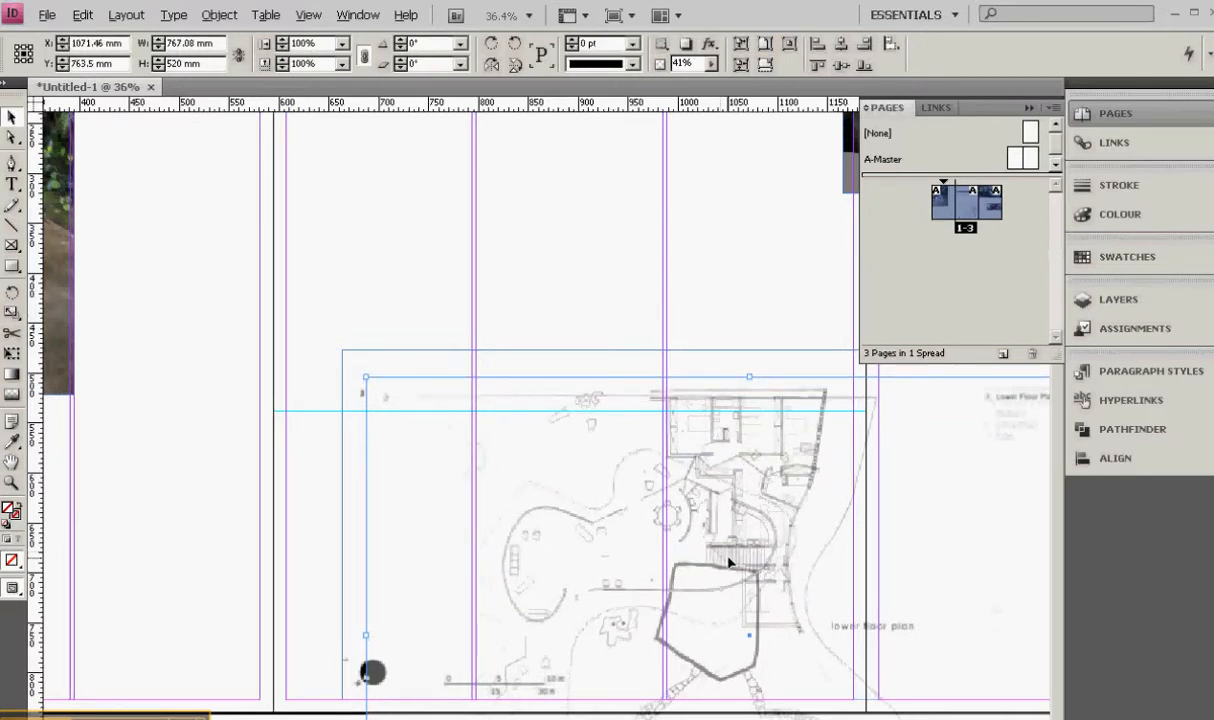
pyautogui.moveTo(746, 479)
pyautogui.mouseDown()
pyautogui.moveTo(746, 464)
pyautogui.moveTo(745, 474)
pyautogui.mouseUp()
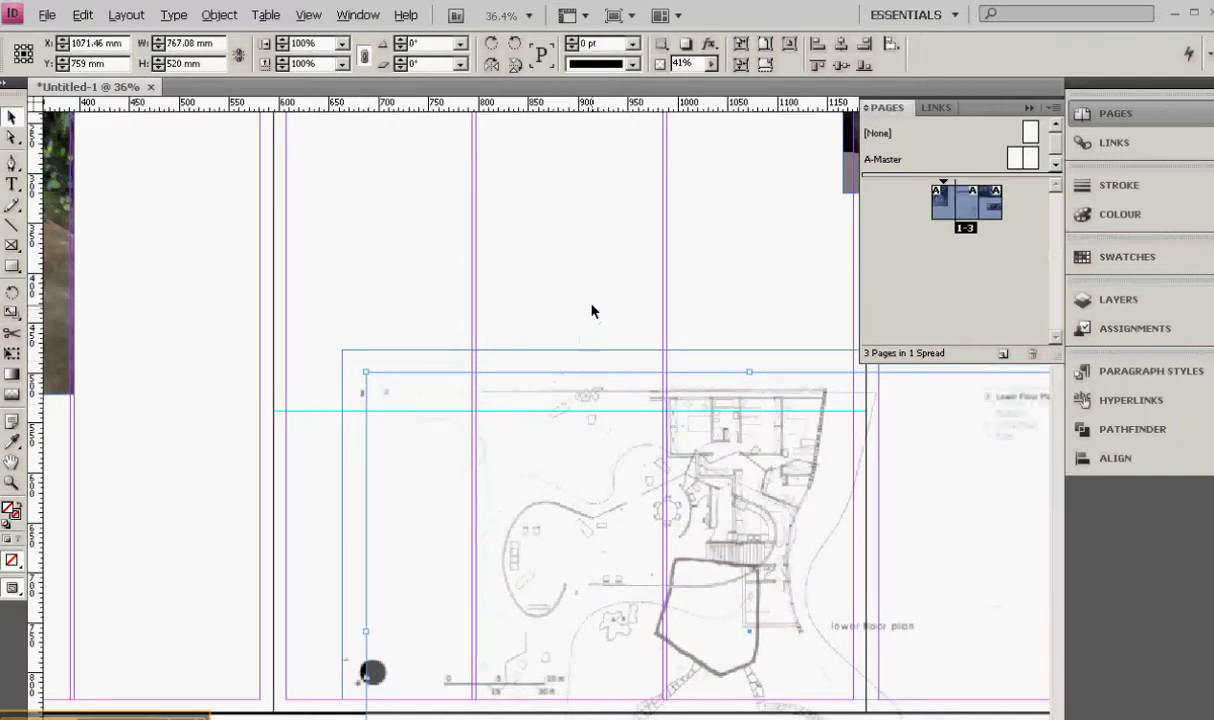
# Step: Move the floor plan horizontally back to the first page, its frame against the page's left edge, keeping its vertical alignment
pyautogui.hotkey('ctrl', '-')
pyautogui.hotkey('ctrl', '-')
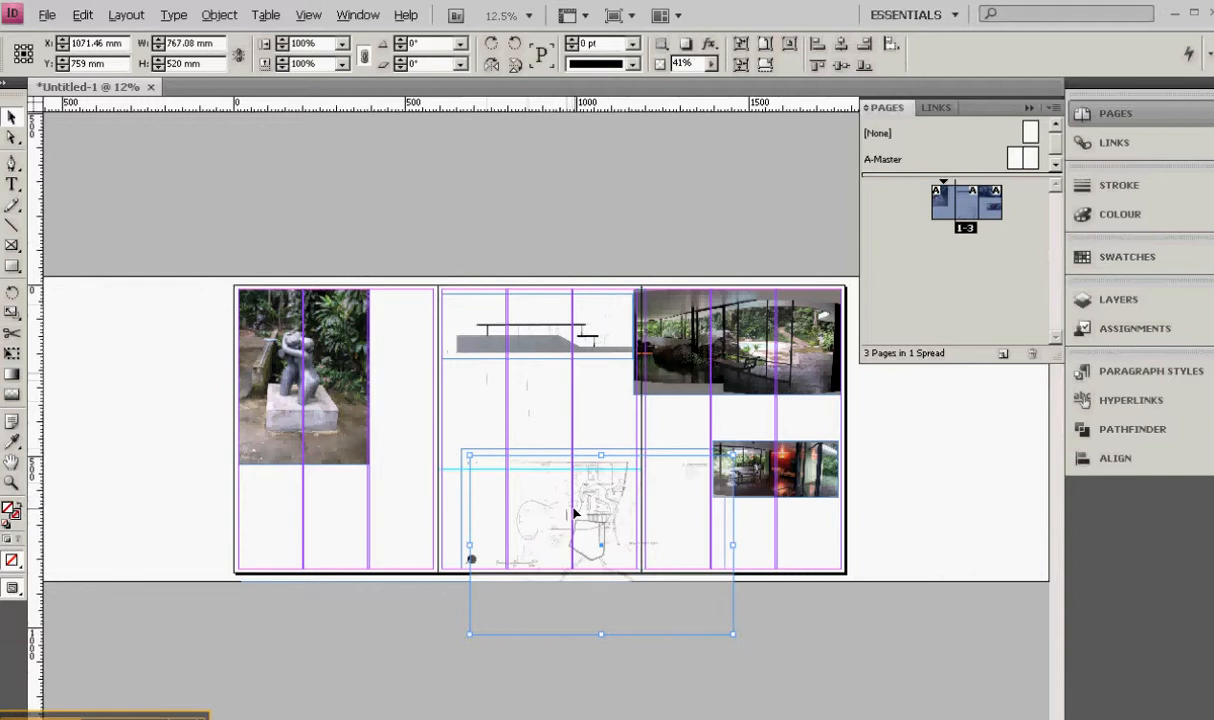
pyautogui.moveTo(575, 512); pyautogui.dragTo(336, 535)
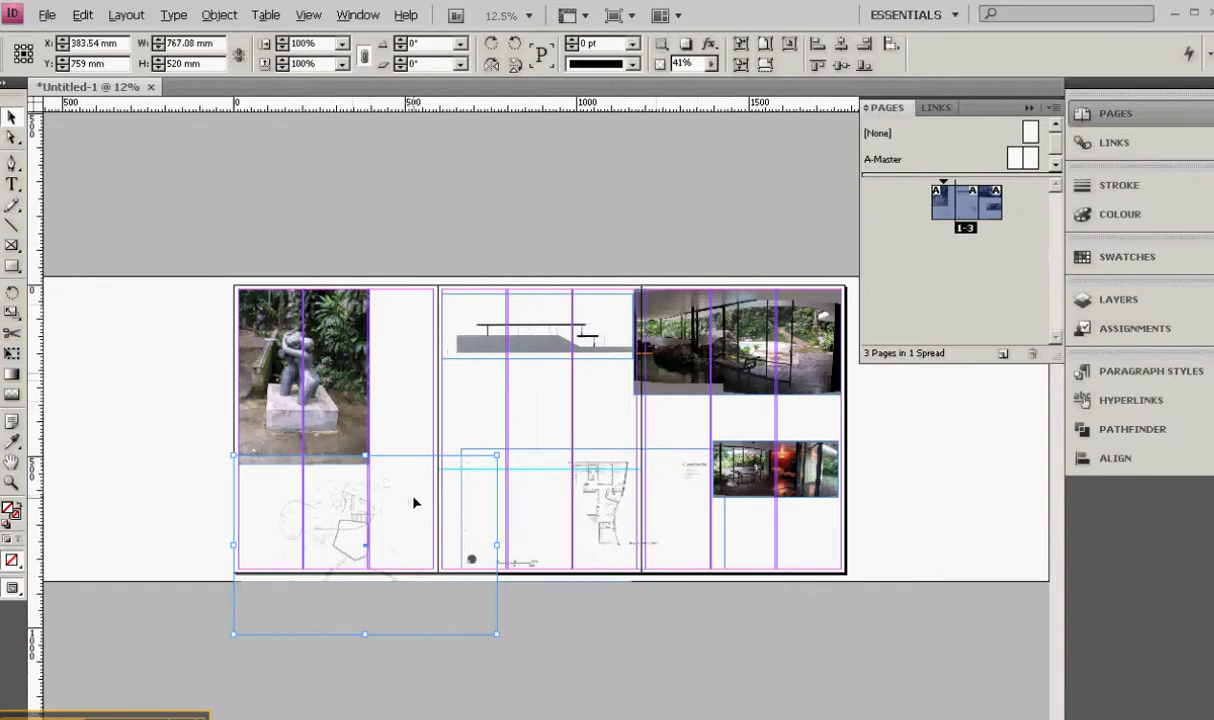
# Step: Restore the floor plan's opacity to 100% with the Transparency effect
pyautogui.rightClick(415, 501)
pyautogui.moveTo(500, 328)
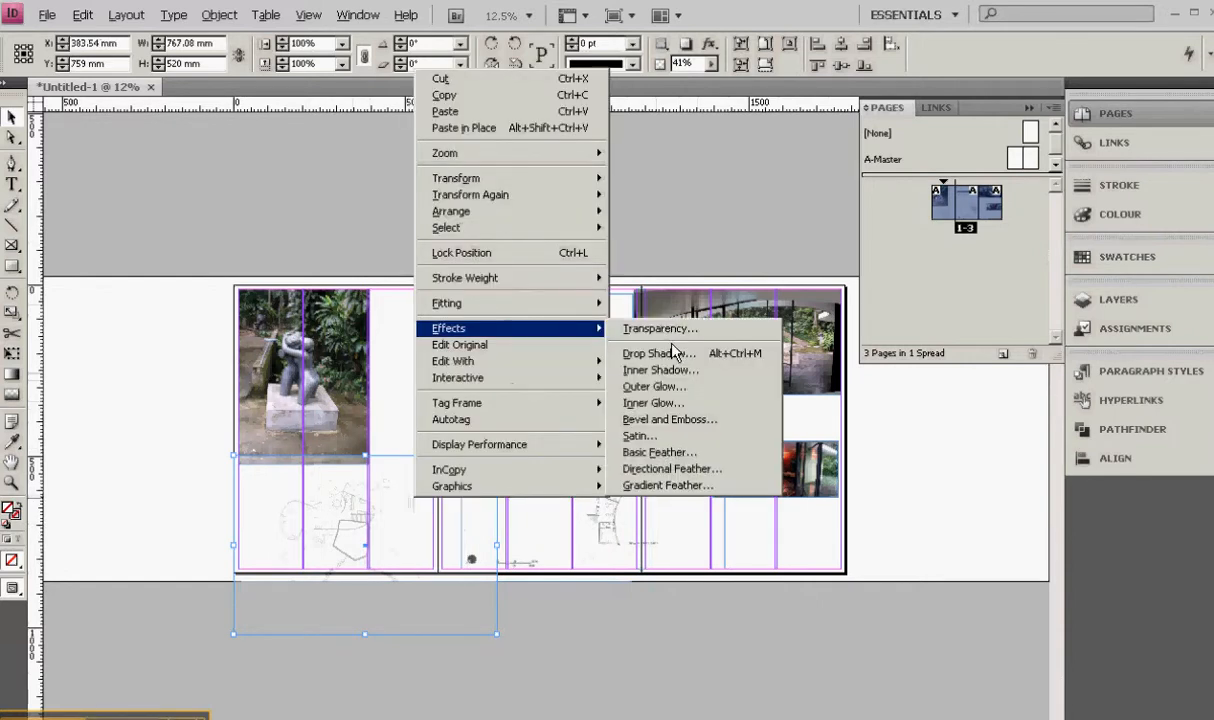
pyautogui.click(676, 334)
pyautogui.click(681, 307)
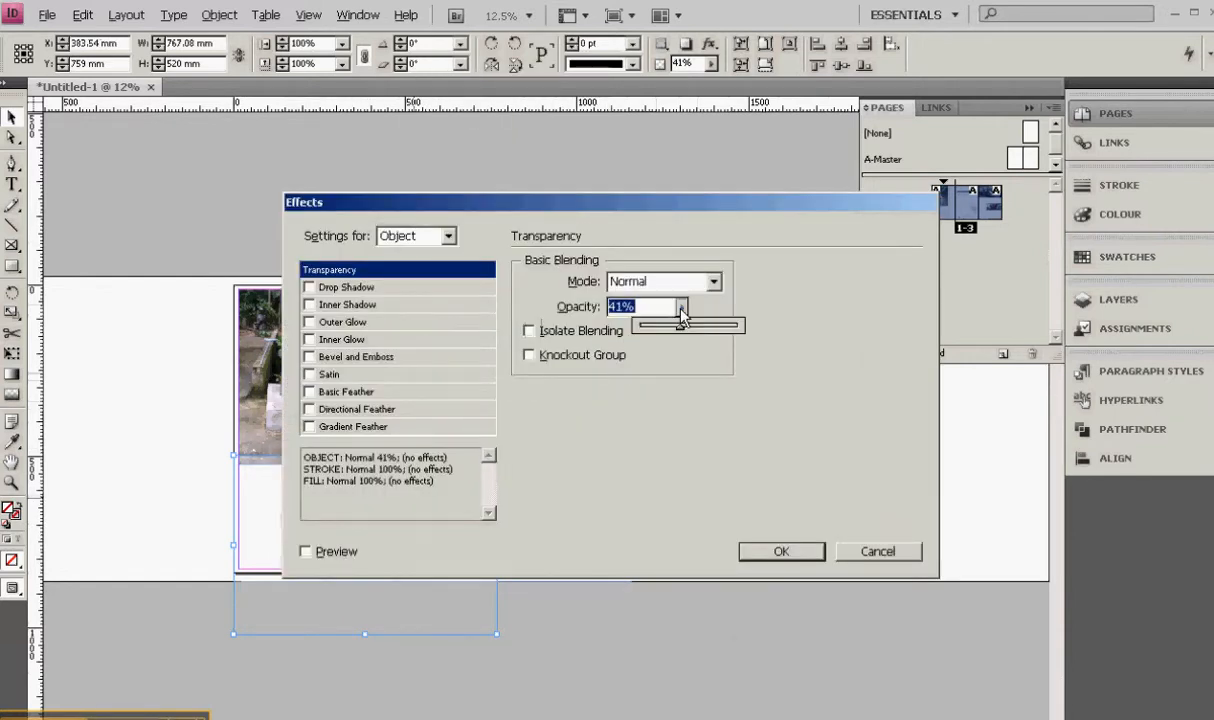
pyautogui.click(780, 551)
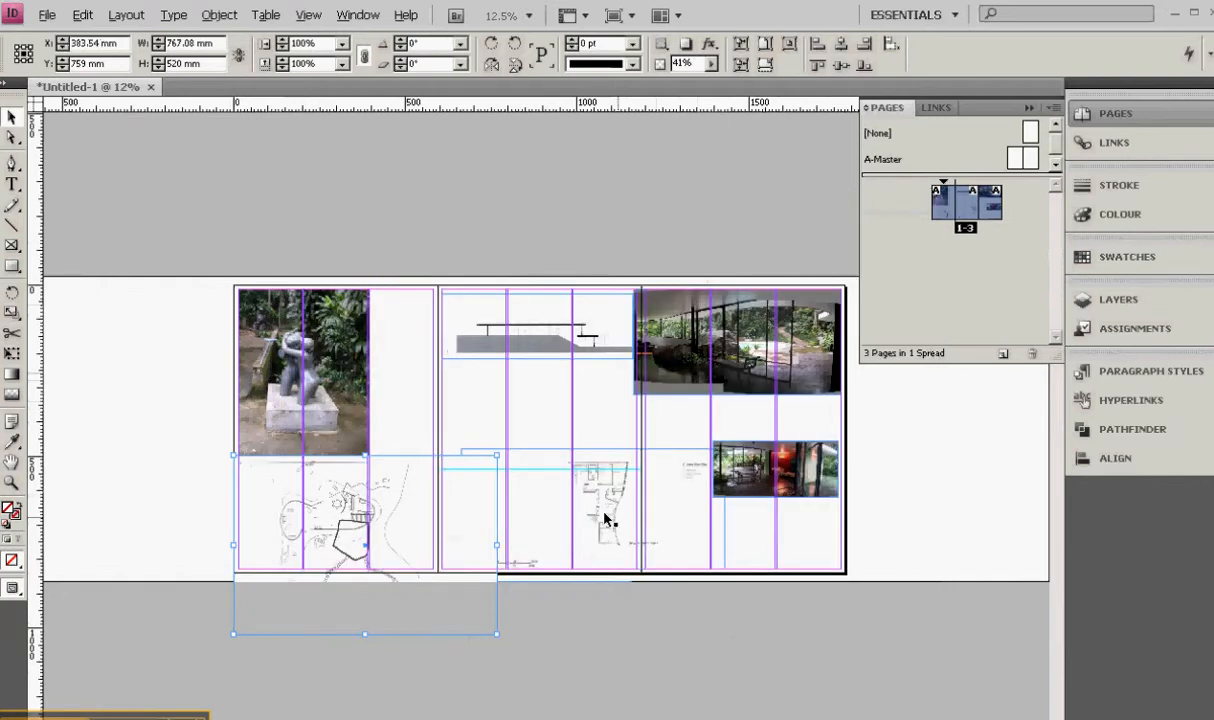
# Step: Move the floor plan and the lower floor plan up together by about 209 mm so both fit within the pages, and select the statue photo
pyautogui.click(543, 523)
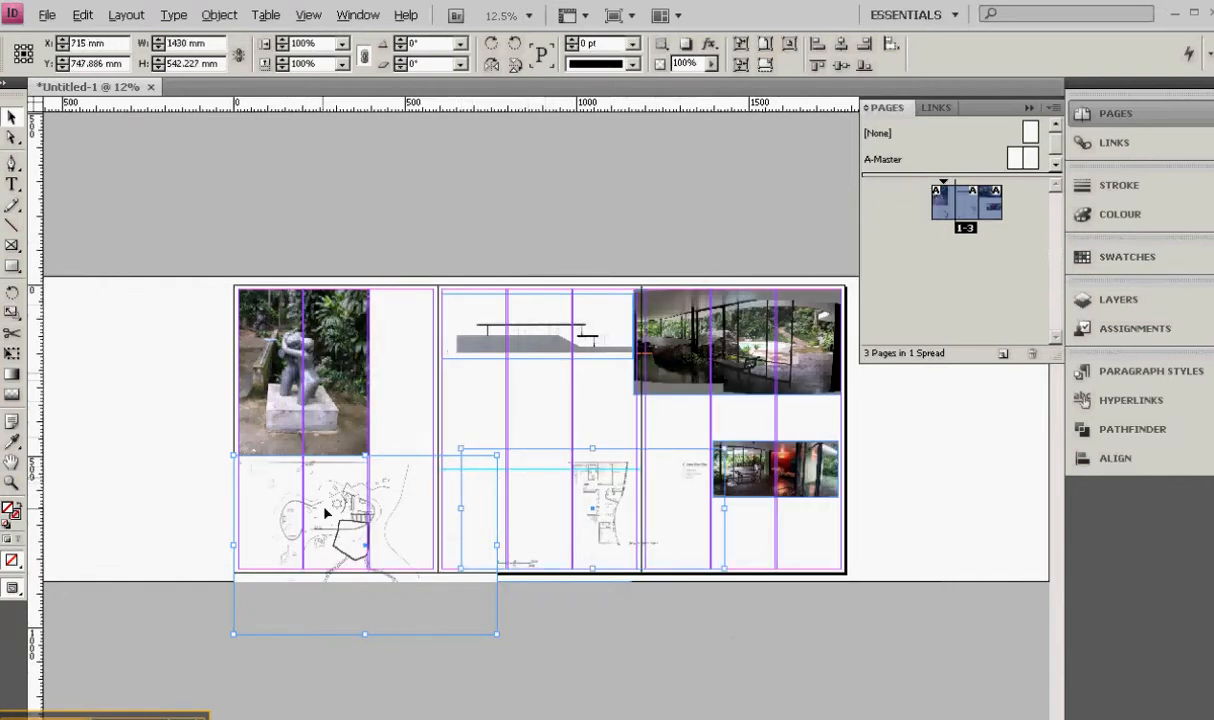
pyautogui.moveTo(472, 506); pyautogui.dragTo(528, 414)
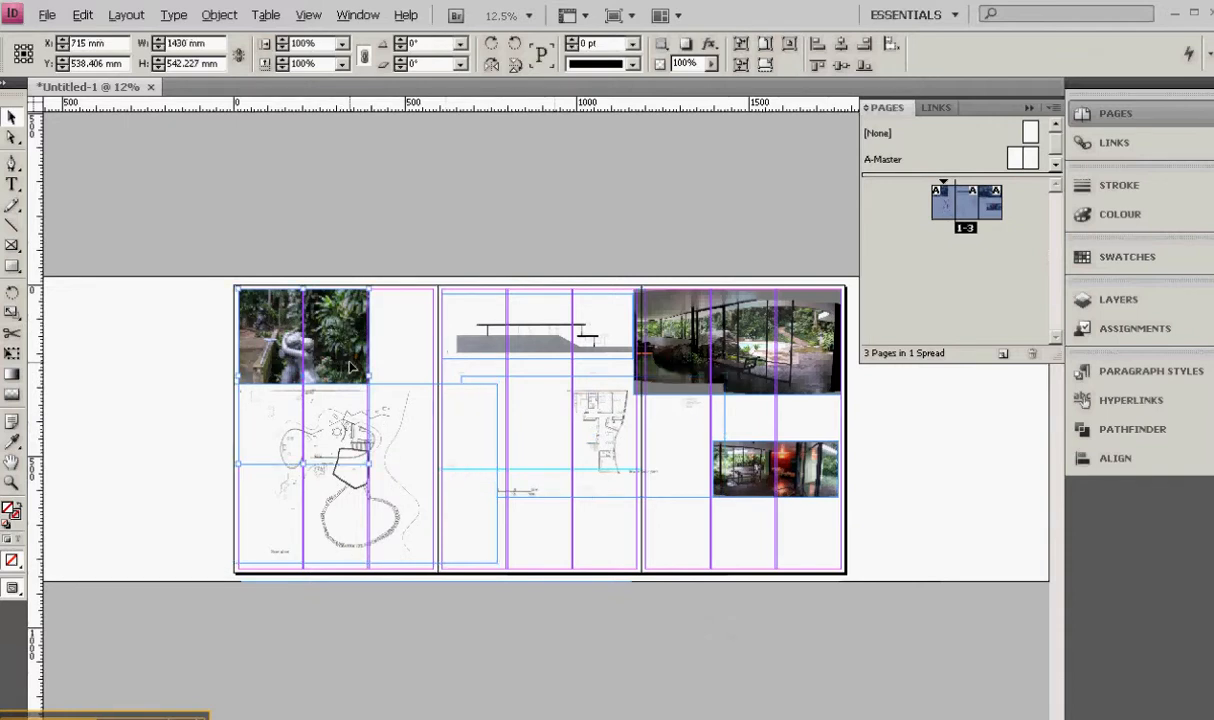
pyautogui.click(332, 437)
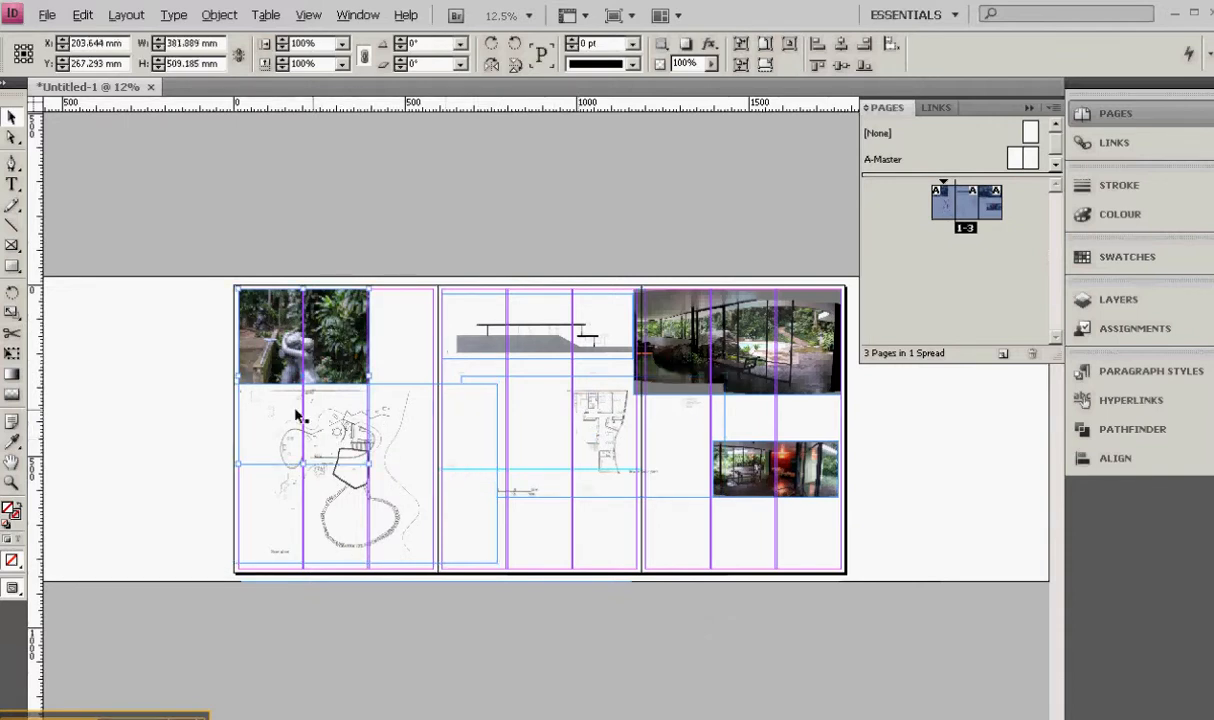
# Step: Shorten the lower floor plan's frame at its lower edge and move the statue photo to the third page's outer edge, about X 1879 mm, Y 555 mm
pyautogui.click(491, 489)
pyautogui.moveTo(567, 494); pyautogui.dragTo(600, 490)
pyautogui.click(443, 418)
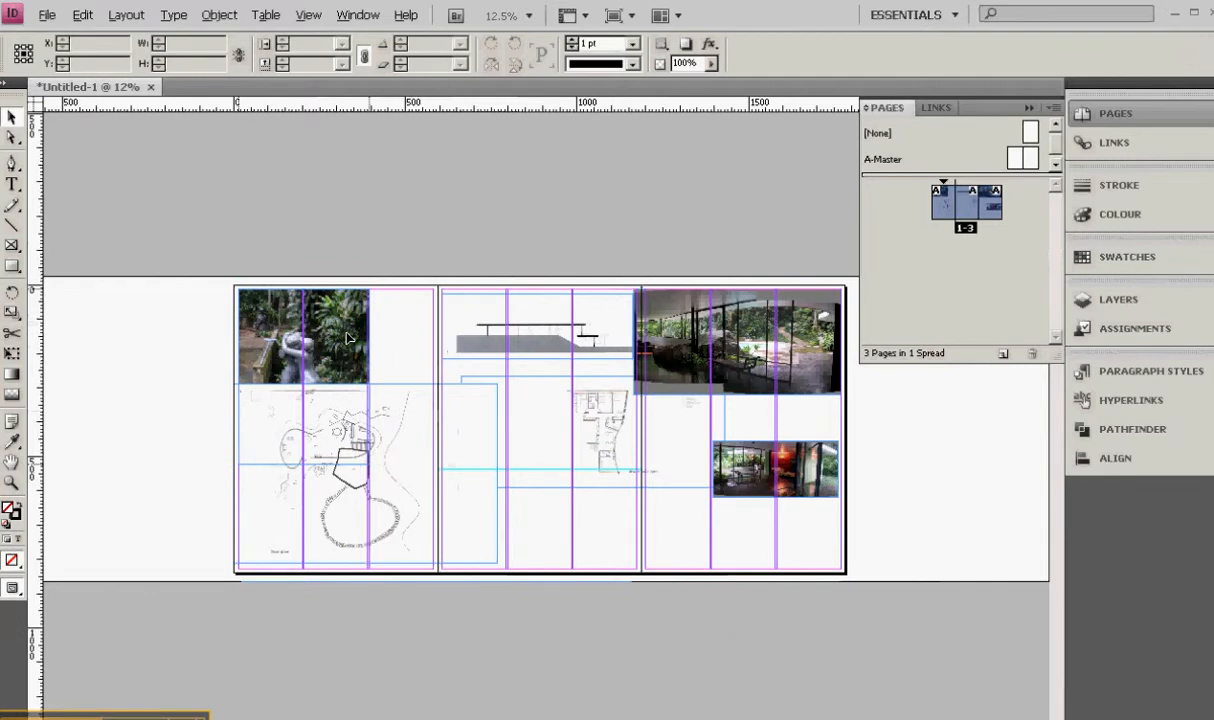
pyautogui.moveTo(327, 417); pyautogui.dragTo(898, 460)
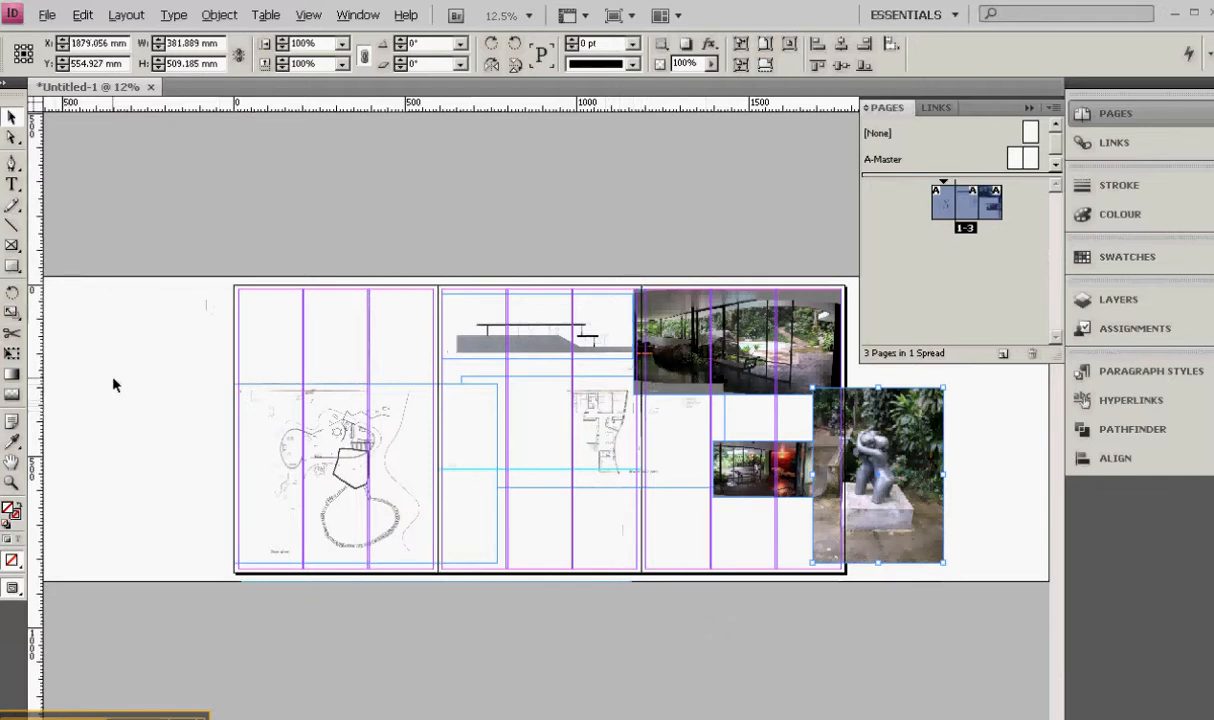
# Step: Draw a text frame beneath the section drawing and set its font to Swis721 Cn BT
pyautogui.keyDown('ctrl'); pyautogui.click(580, 385); pyautogui.keyUp('ctrl')
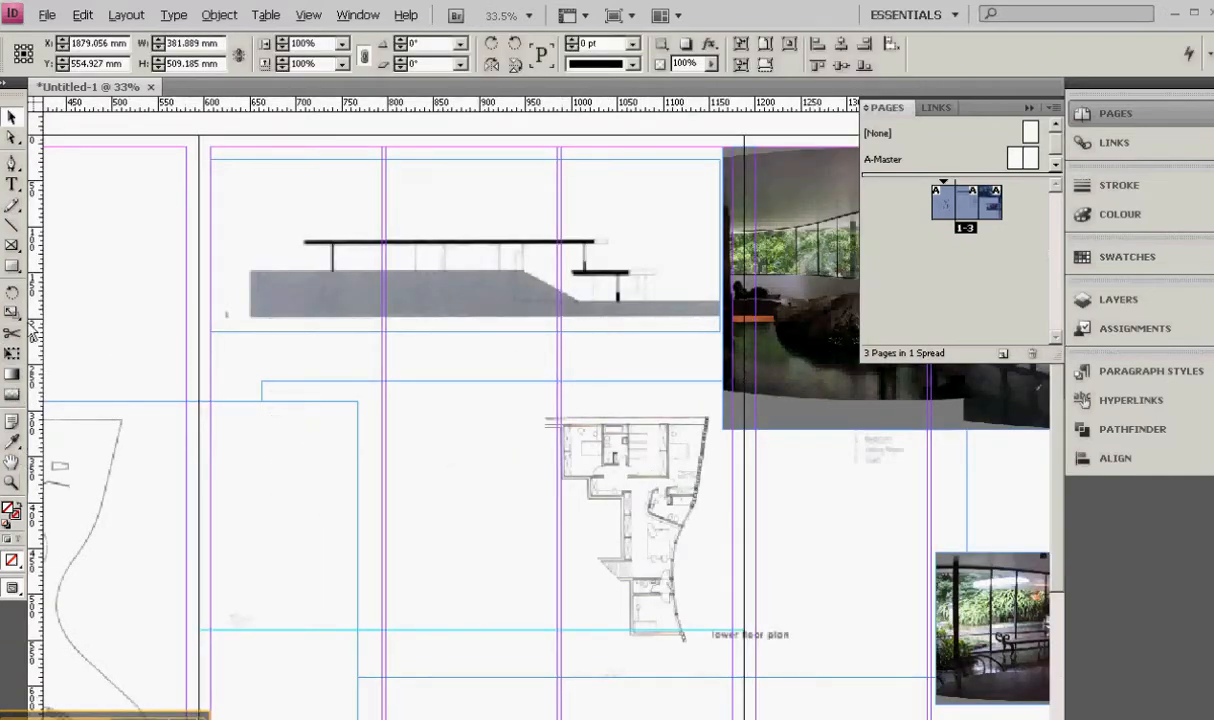
pyautogui.click(12, 184)
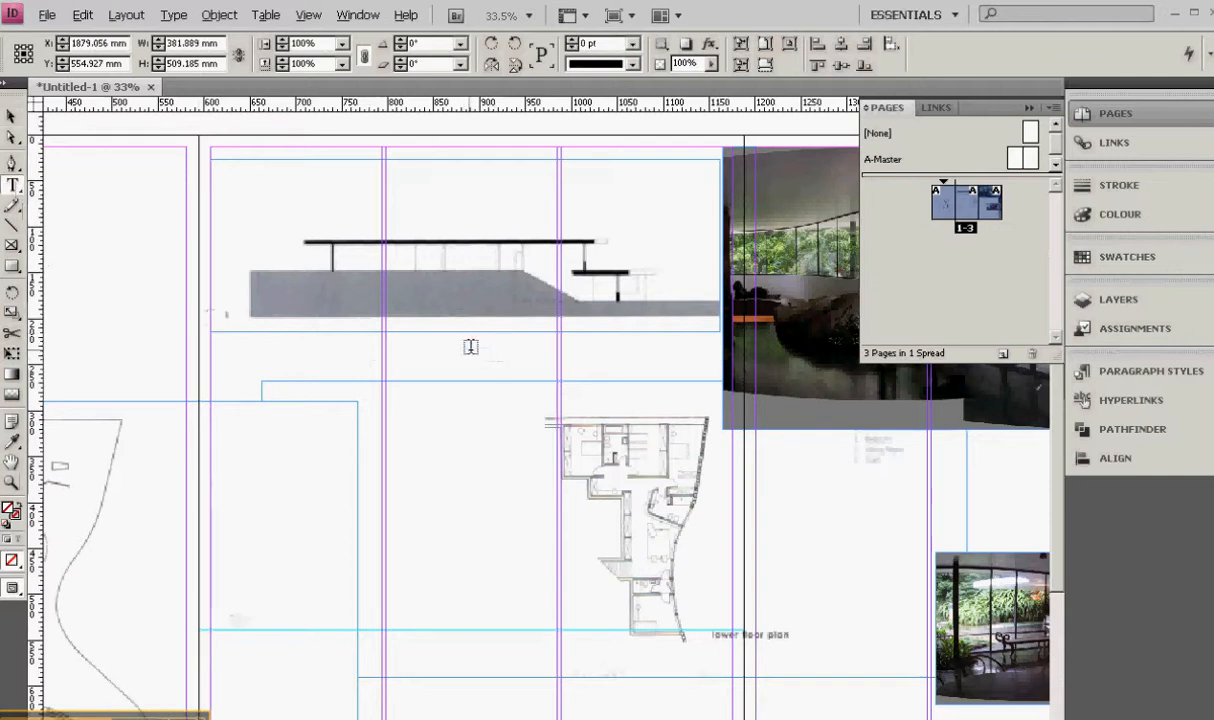
pyautogui.moveTo(481, 341); pyautogui.dragTo(677, 365)
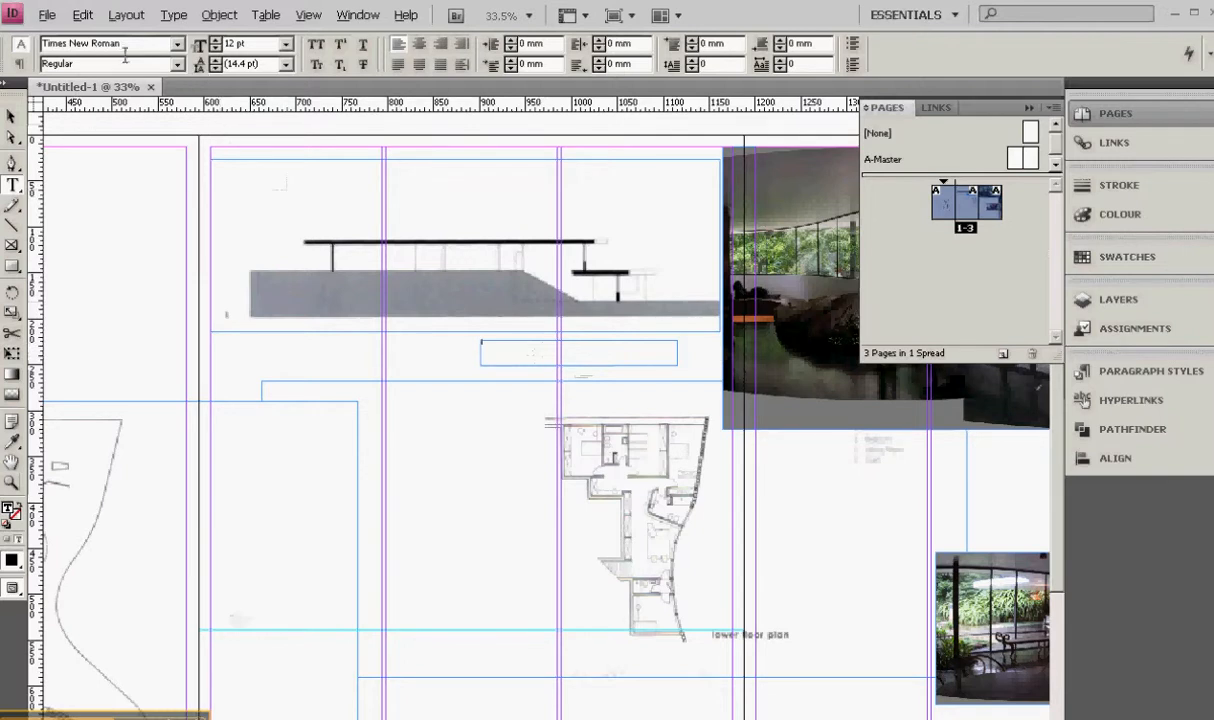
pyautogui.click(177, 44)
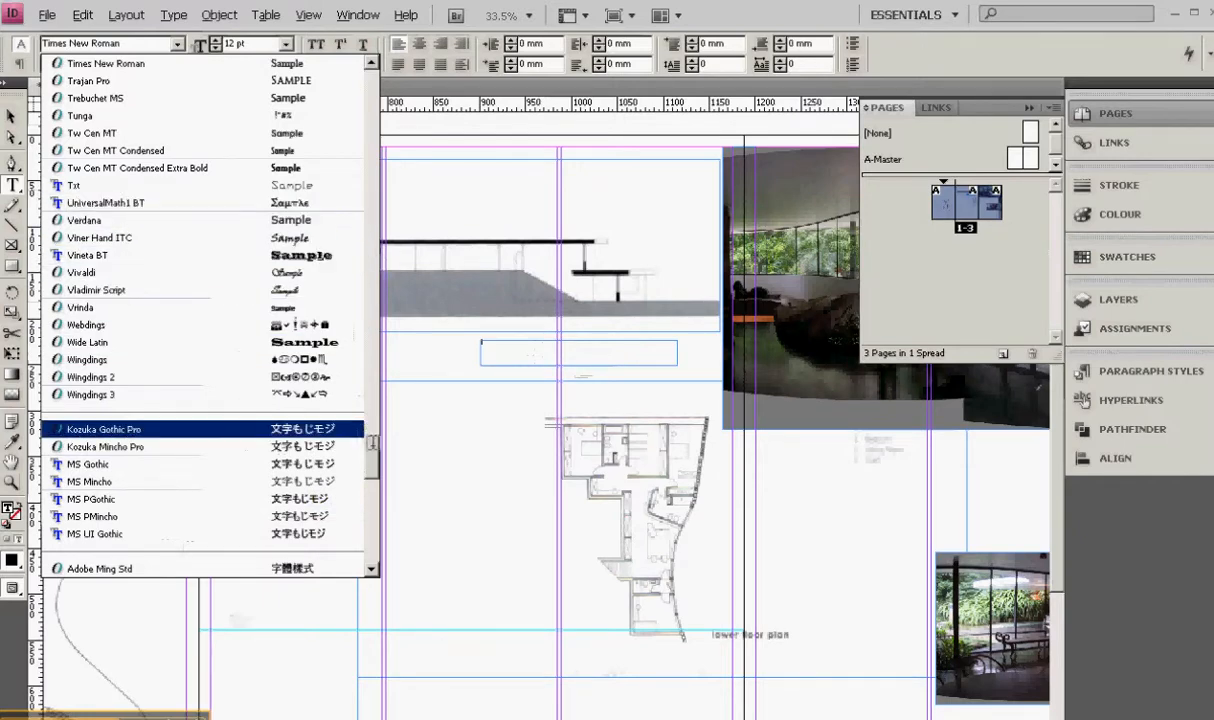
pyautogui.moveTo(372, 447); pyautogui.dragTo(394, 327)
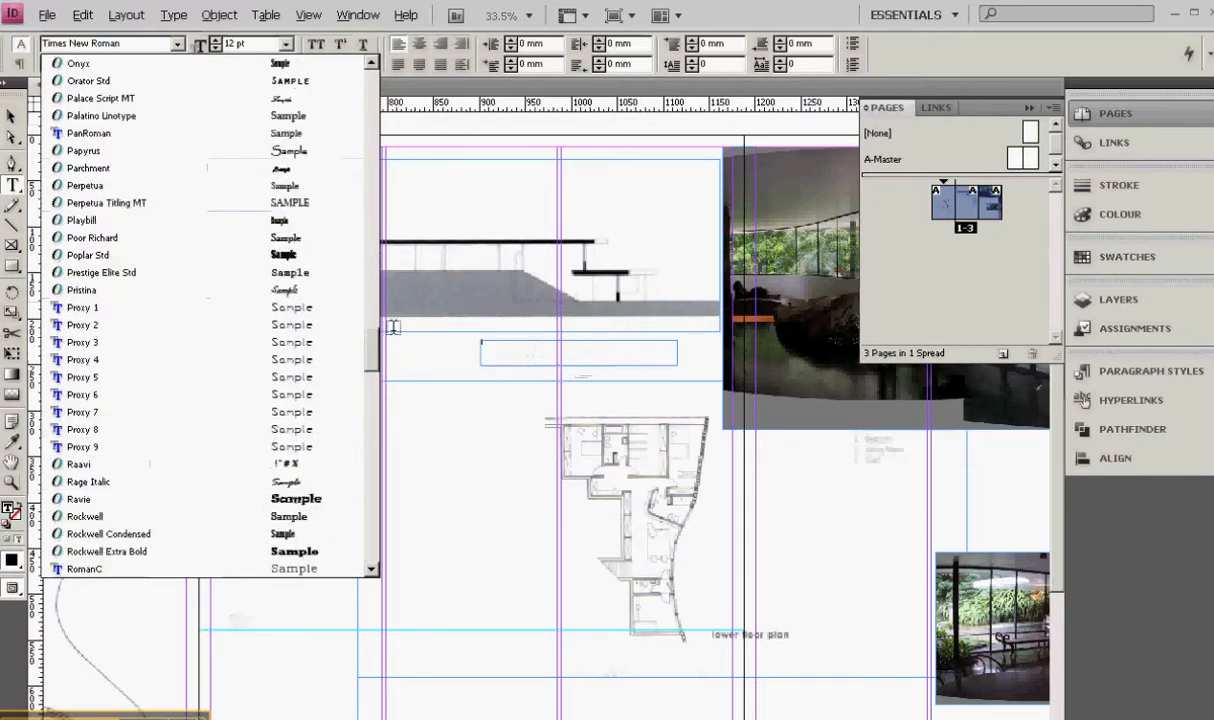
pyautogui.write('Har')
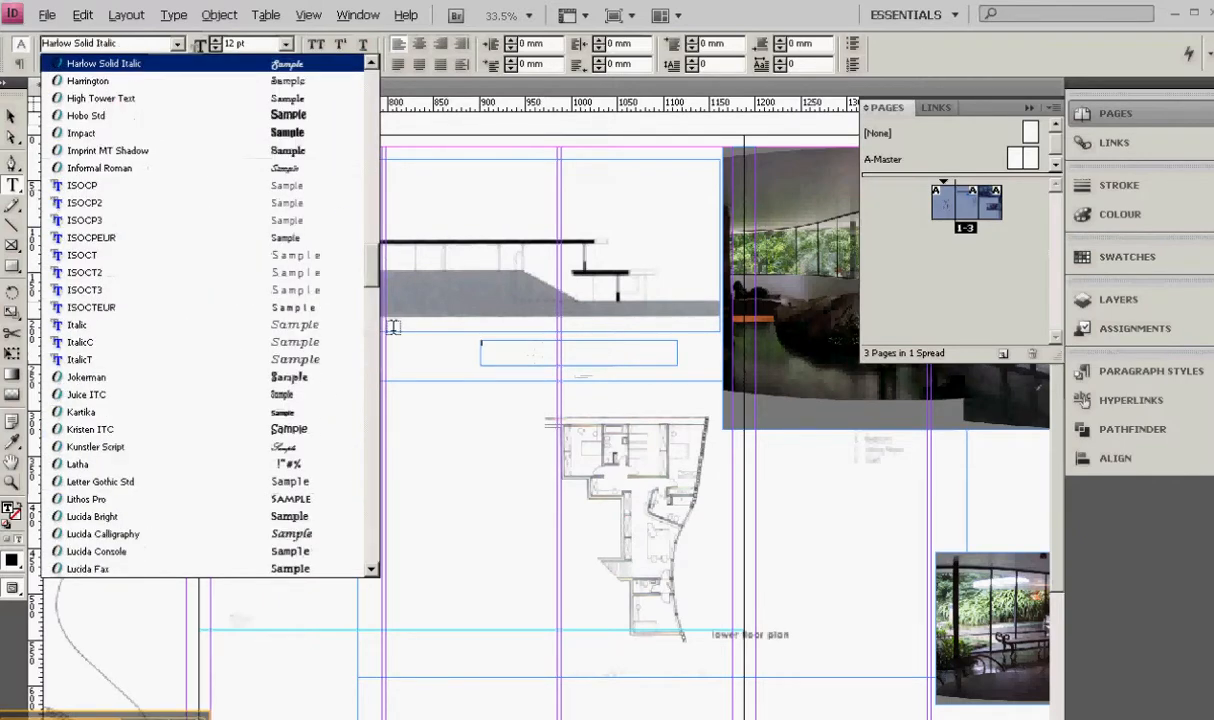
pyautogui.write('Script MT Bold')
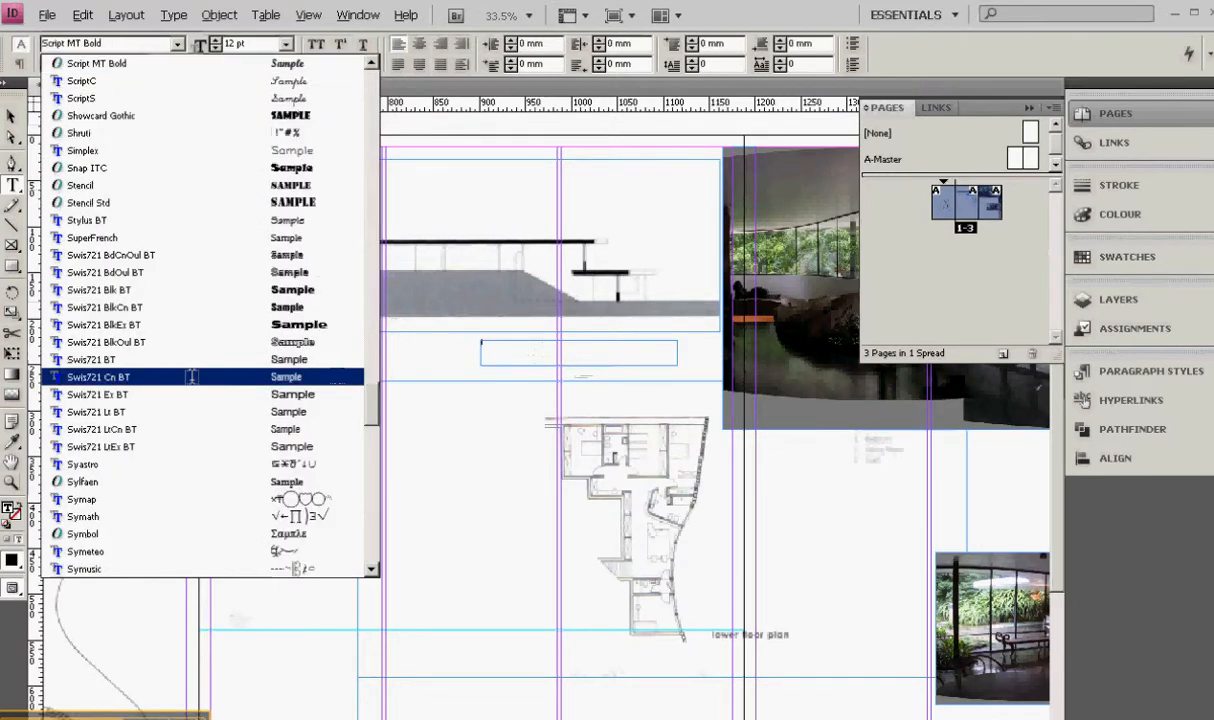
pyautogui.click(100, 377)
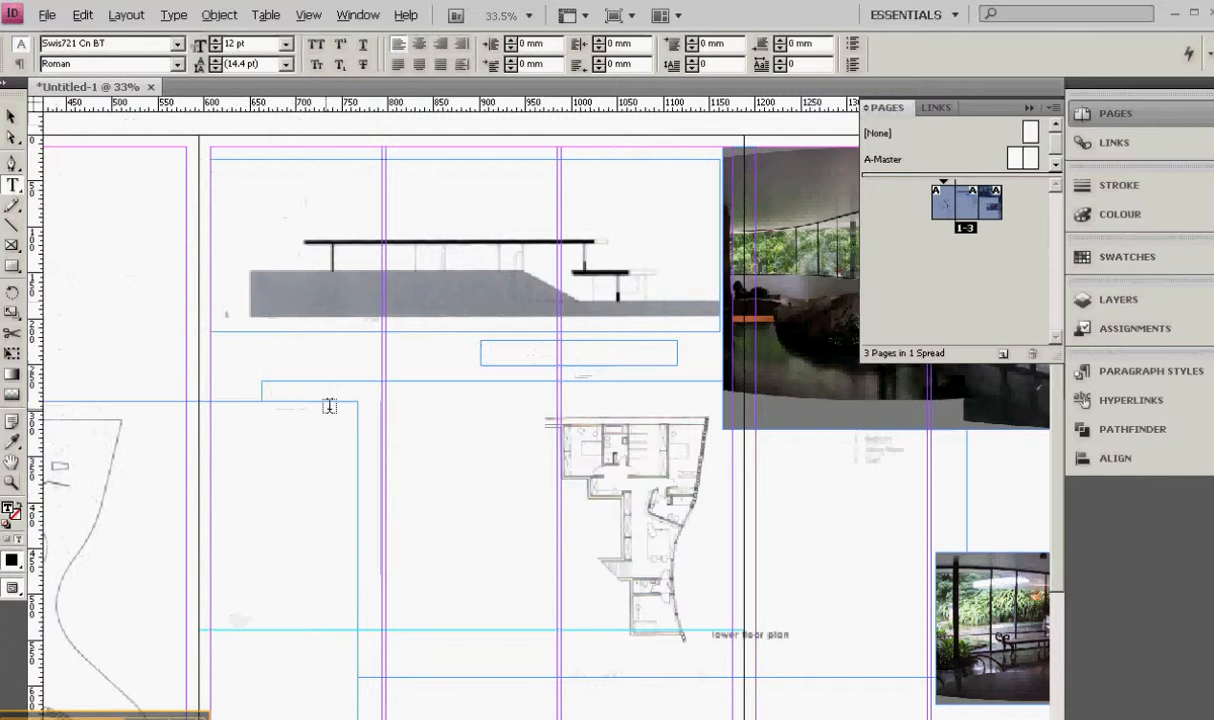
# Step: Enter the label "section" in the new text frame and set its size to 30 pt
pyautogui.click(505, 358)
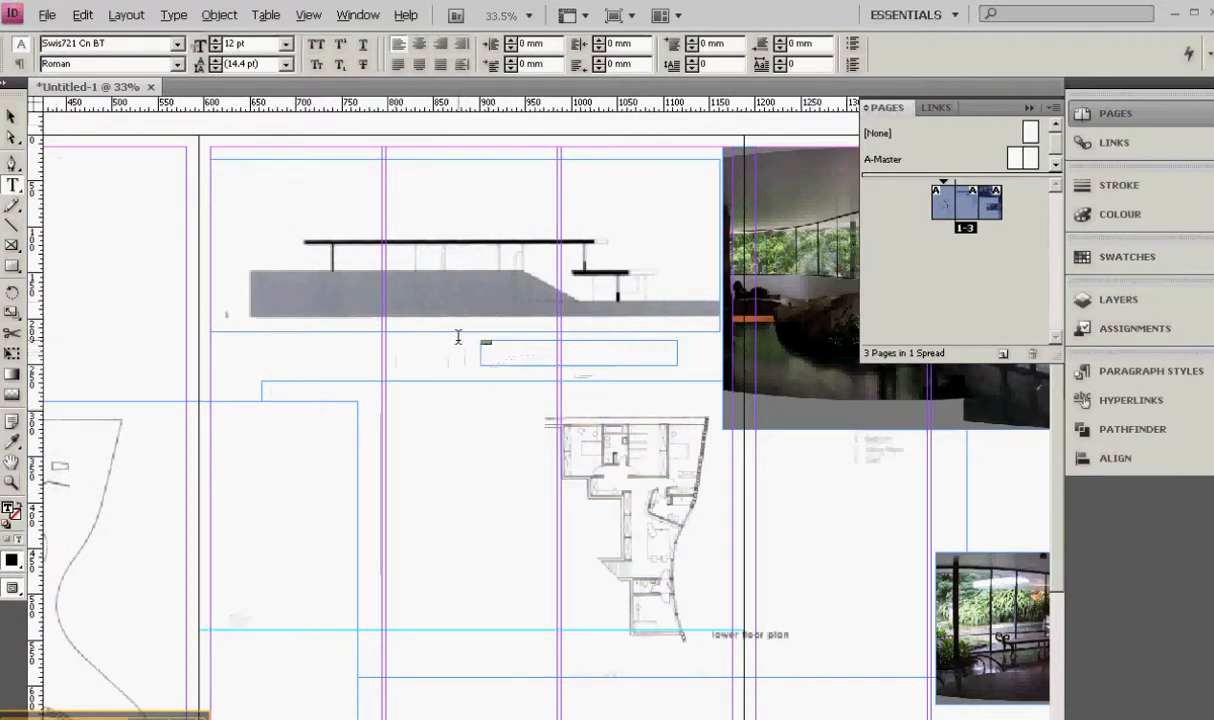
pyautogui.click(286, 44)
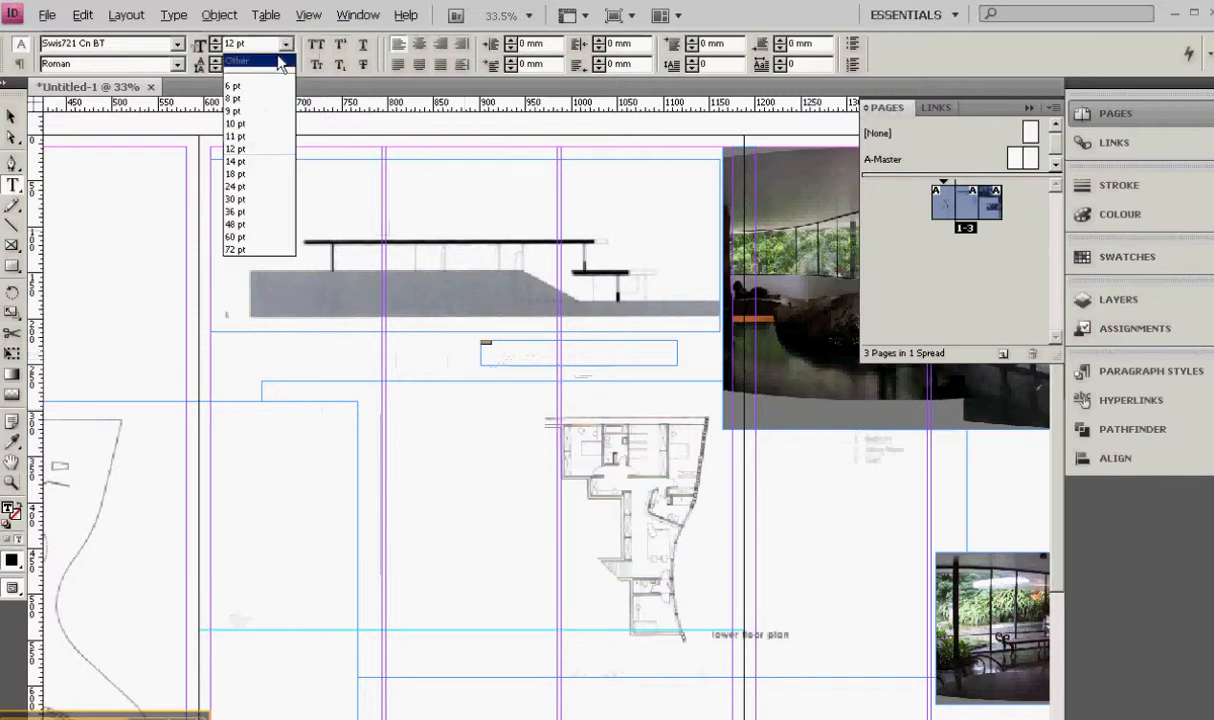
pyautogui.click(240, 192)
pyautogui.click(519, 338)
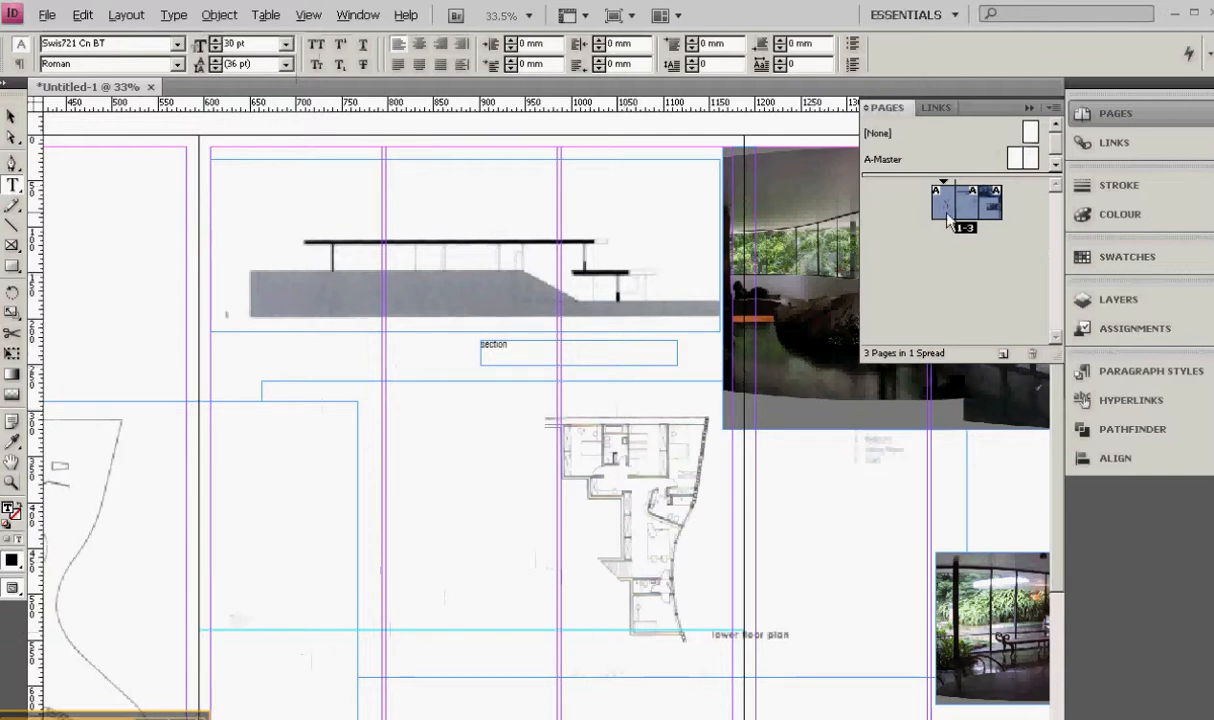
# Step: Draw a 601 × 407 mm rectangle across the lower half of A-Master's left page
pyautogui.doubleClick(1021, 160)
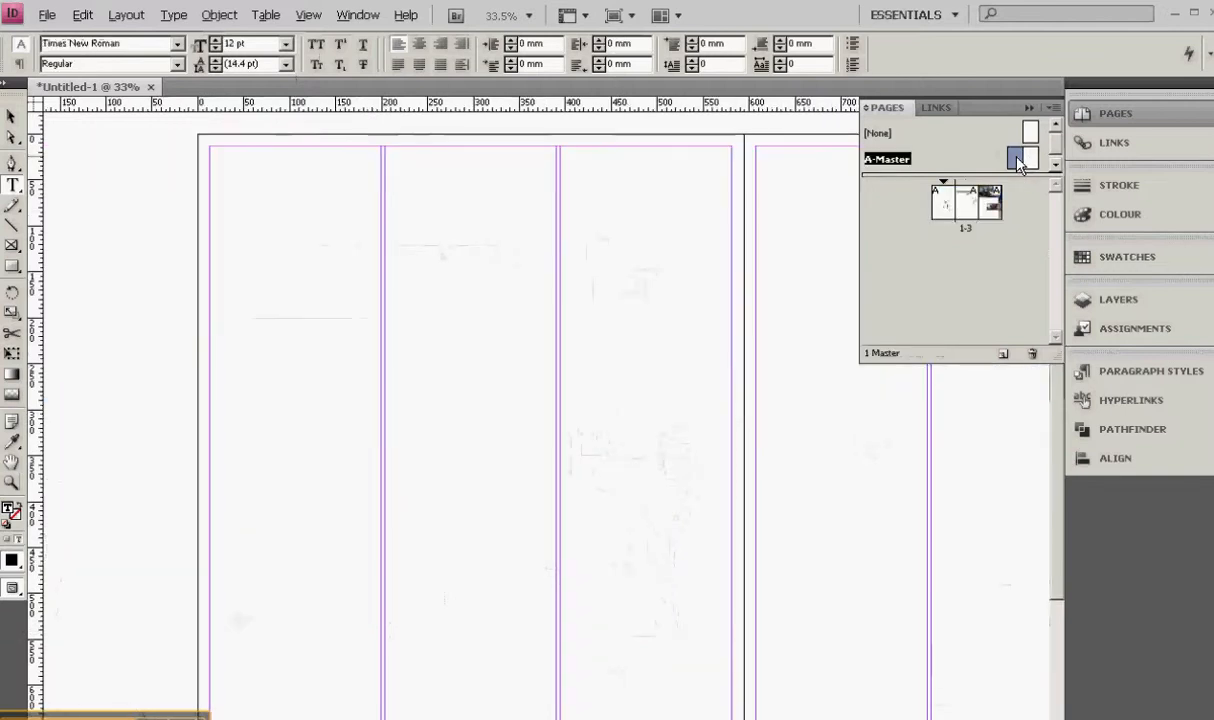
pyautogui.click(12, 394)
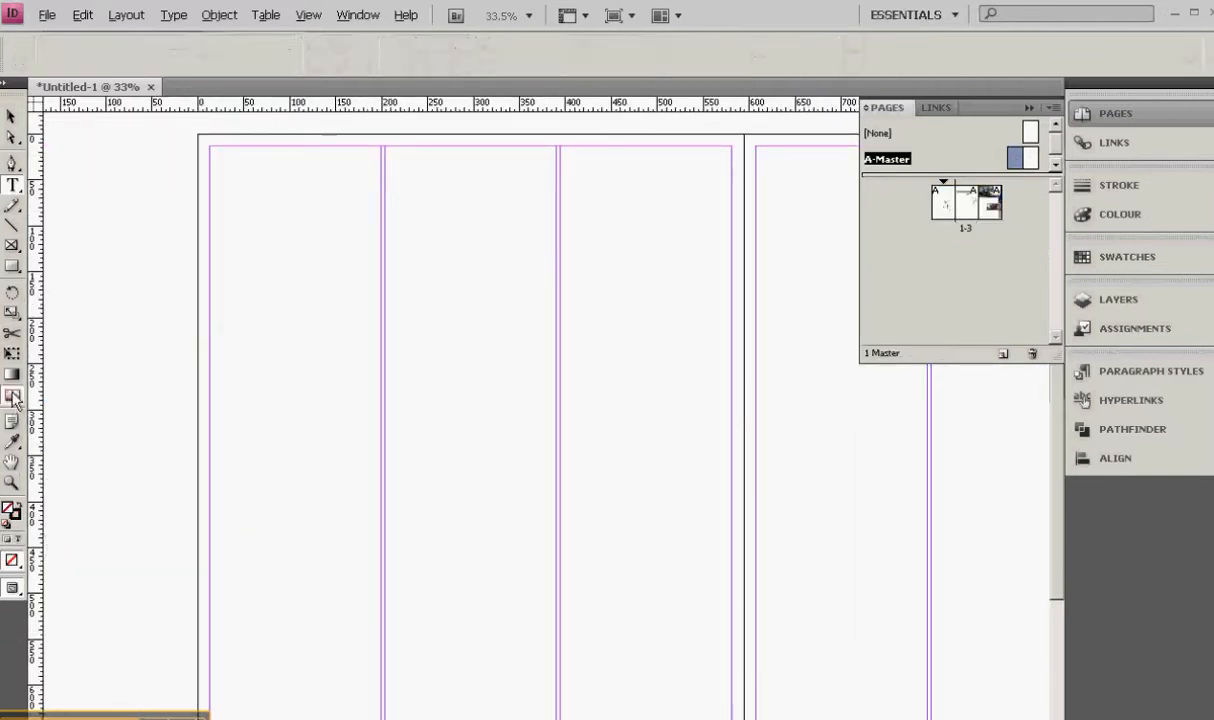
pyautogui.click(12, 266)
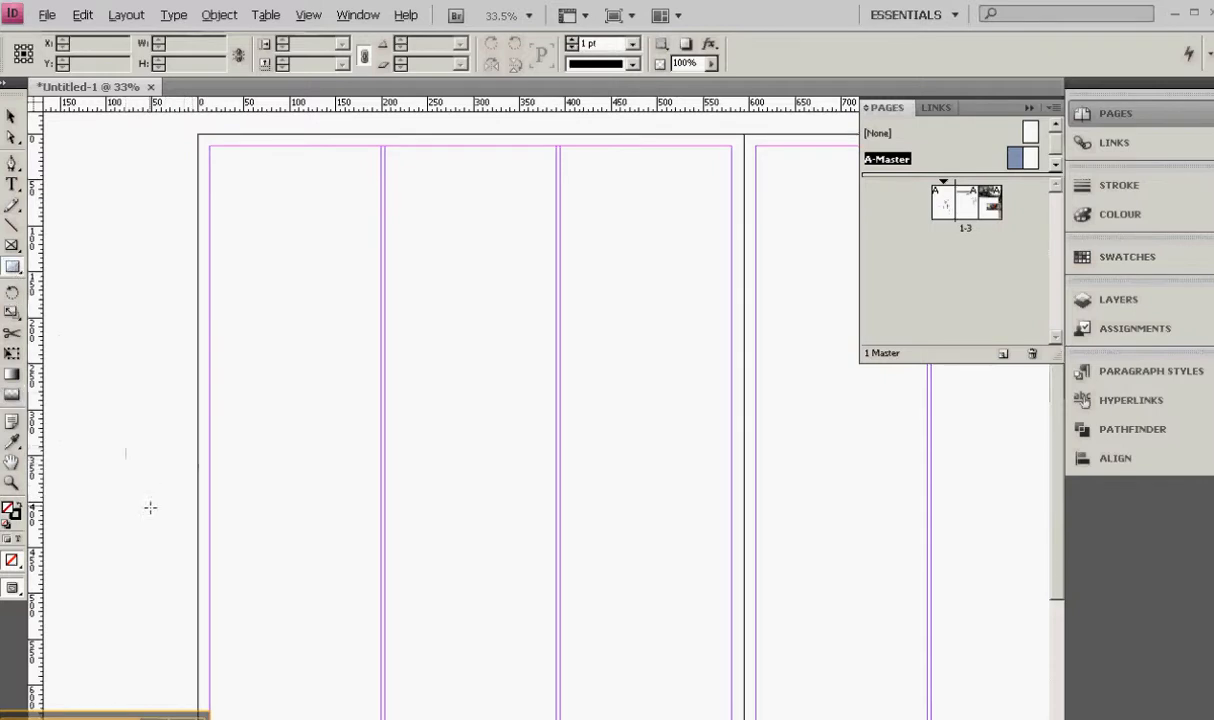
pyautogui.moveTo(190, 532); pyautogui.dragTo(540, 667)
pyautogui.moveTo(737, 719)
pyautogui.mouseDown()
pyautogui.moveTo(884, 715)
pyautogui.moveTo(744, 719)
pyautogui.mouseUp()
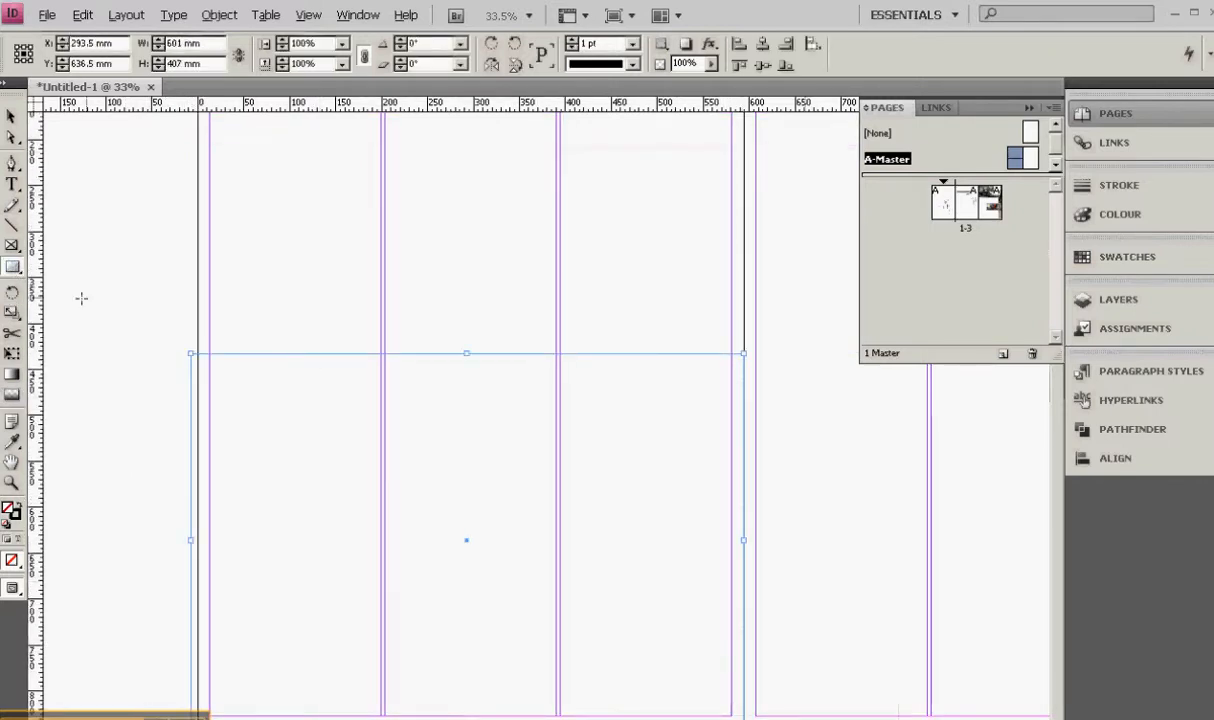
# Step: Fill the master page rectangle with a nearly vertical gradient running from white at its upper edge to black at its lower edge
pyautogui.click(13, 376)
pyautogui.moveTo(230, 415); pyautogui.dragTo(266, 433)
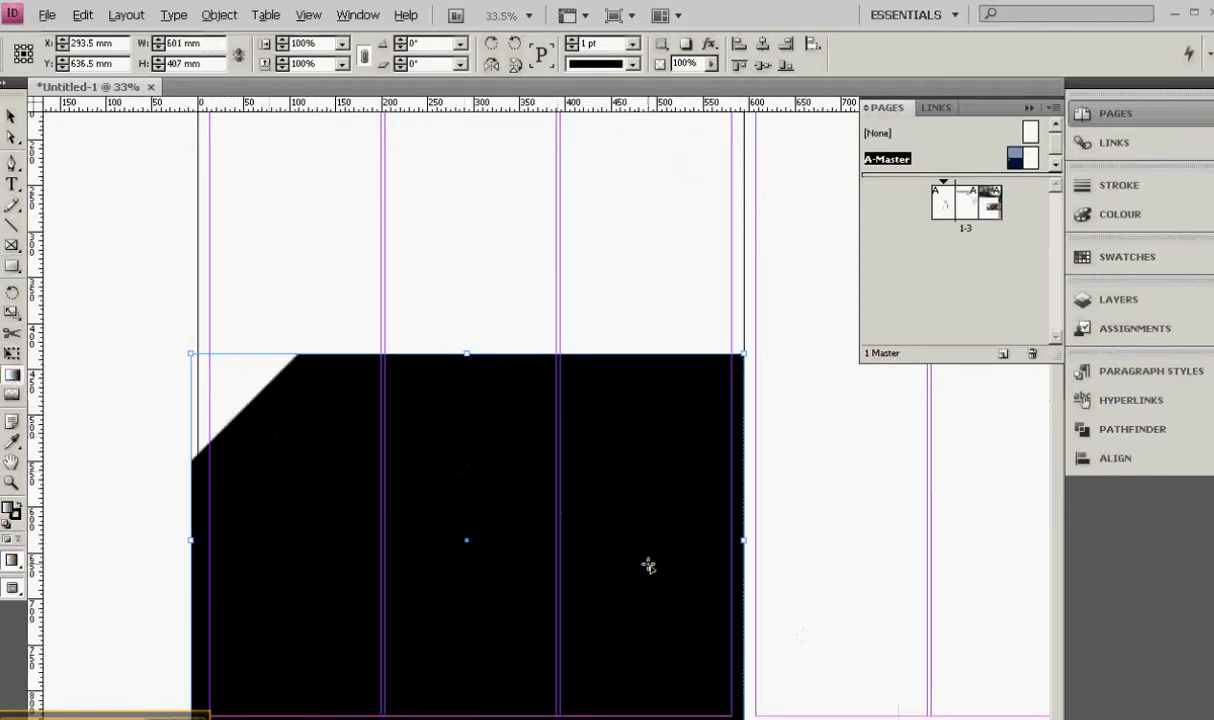
pyautogui.moveTo(648, 566); pyautogui.dragTo(420, 493)
pyautogui.moveTo(533, 688); pyautogui.dragTo(558, 480)
pyautogui.moveTo(580, 434); pyautogui.dragTo(539, 671)
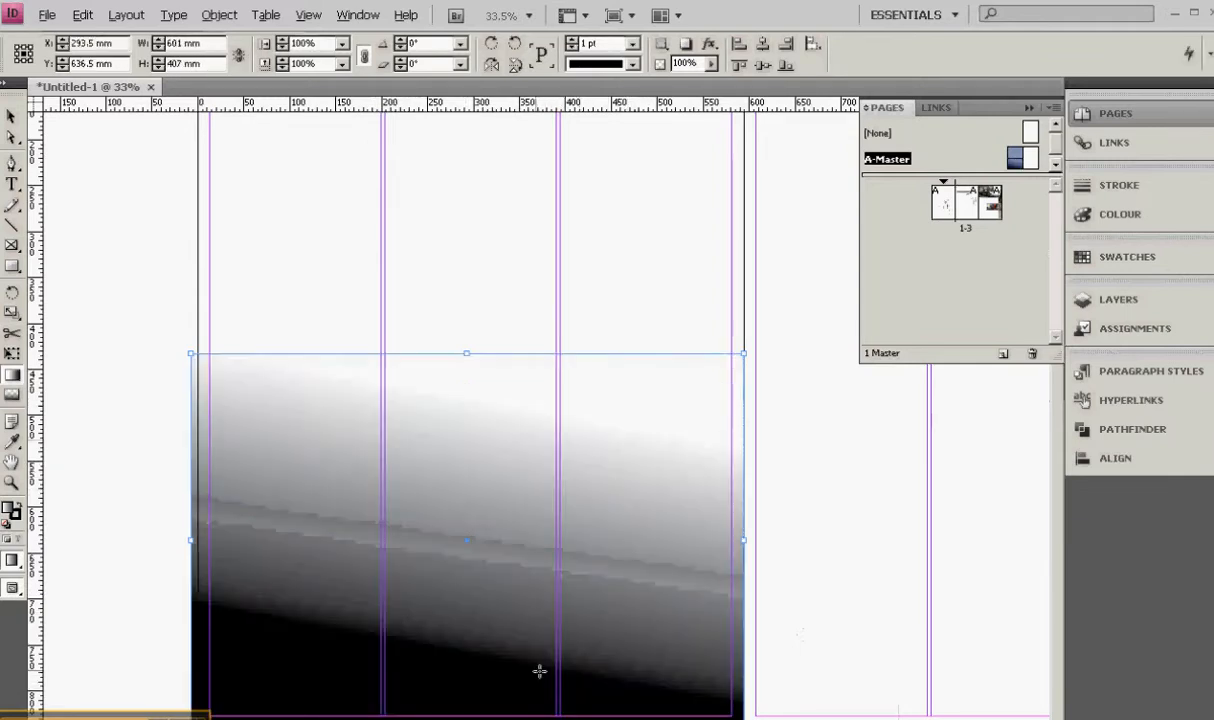
pyautogui.moveTo(499, 445); pyautogui.dragTo(509, 574)
pyautogui.moveTo(511, 370)
pyautogui.mouseDown()
pyautogui.moveTo(501, 668)
pyautogui.moveTo(482, 708)
pyautogui.mouseUp()
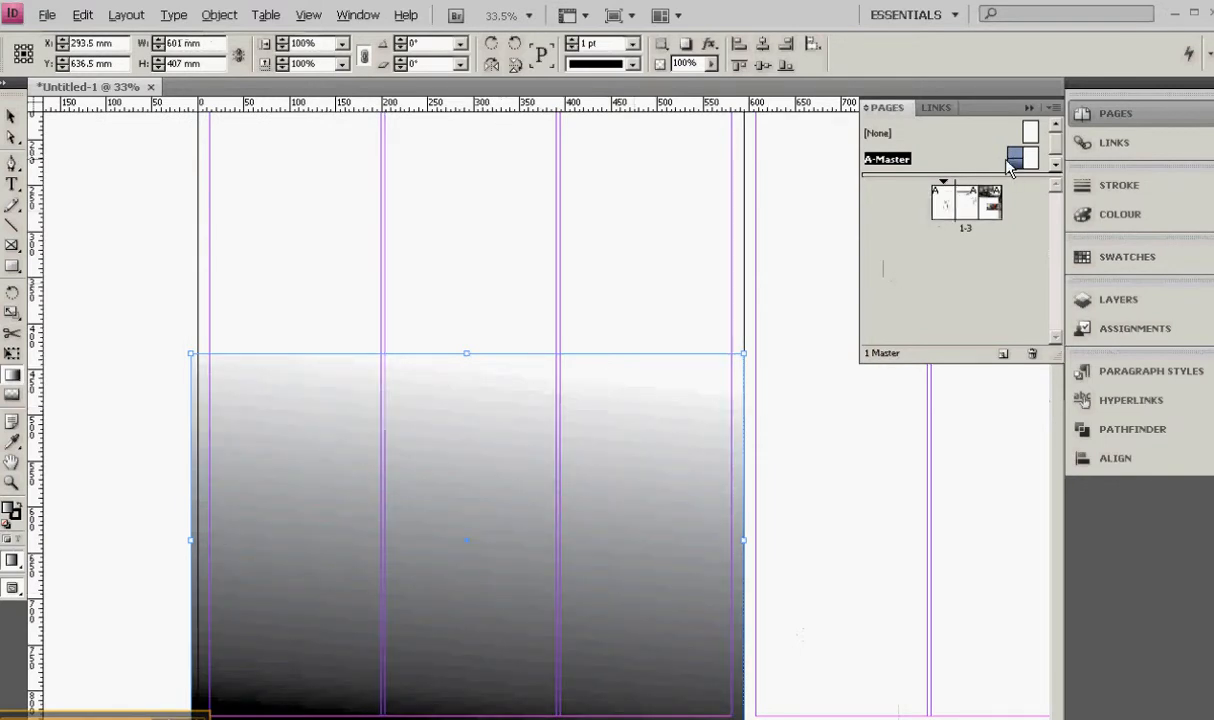
# Step: Return to spread 1-3 and examine how the master page gradient shows on its pages
pyautogui.doubleClick(975, 205)
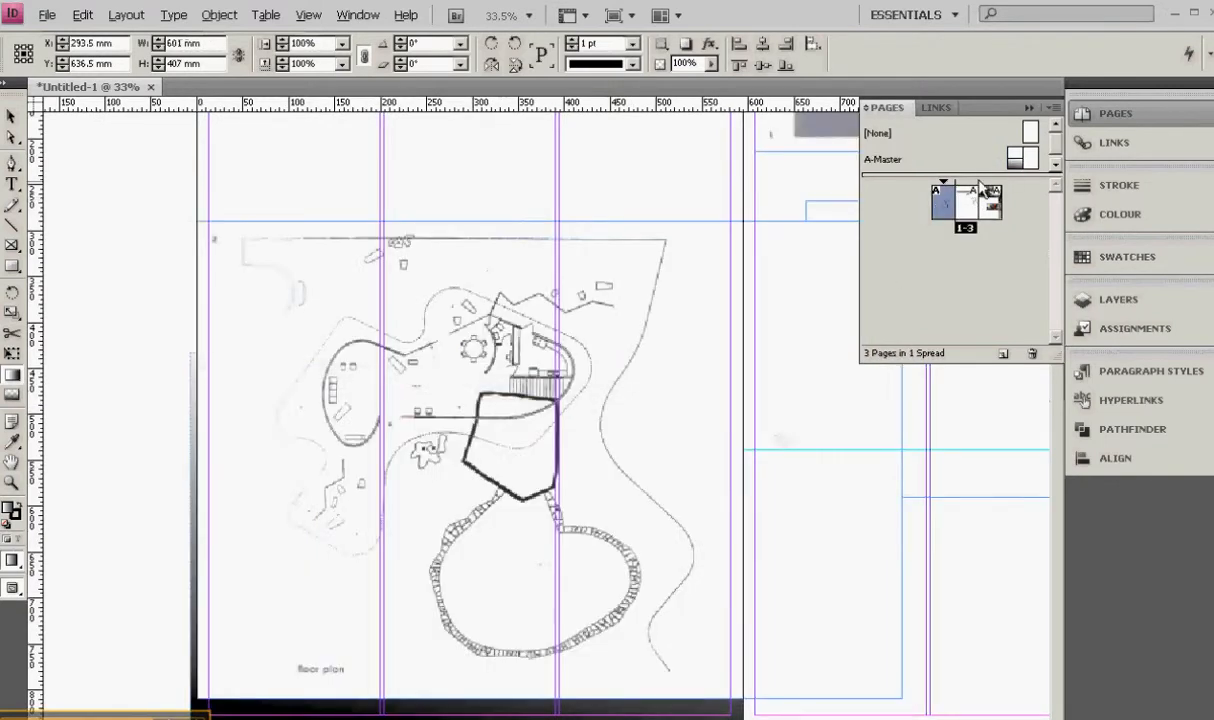
pyautogui.click(988, 198)
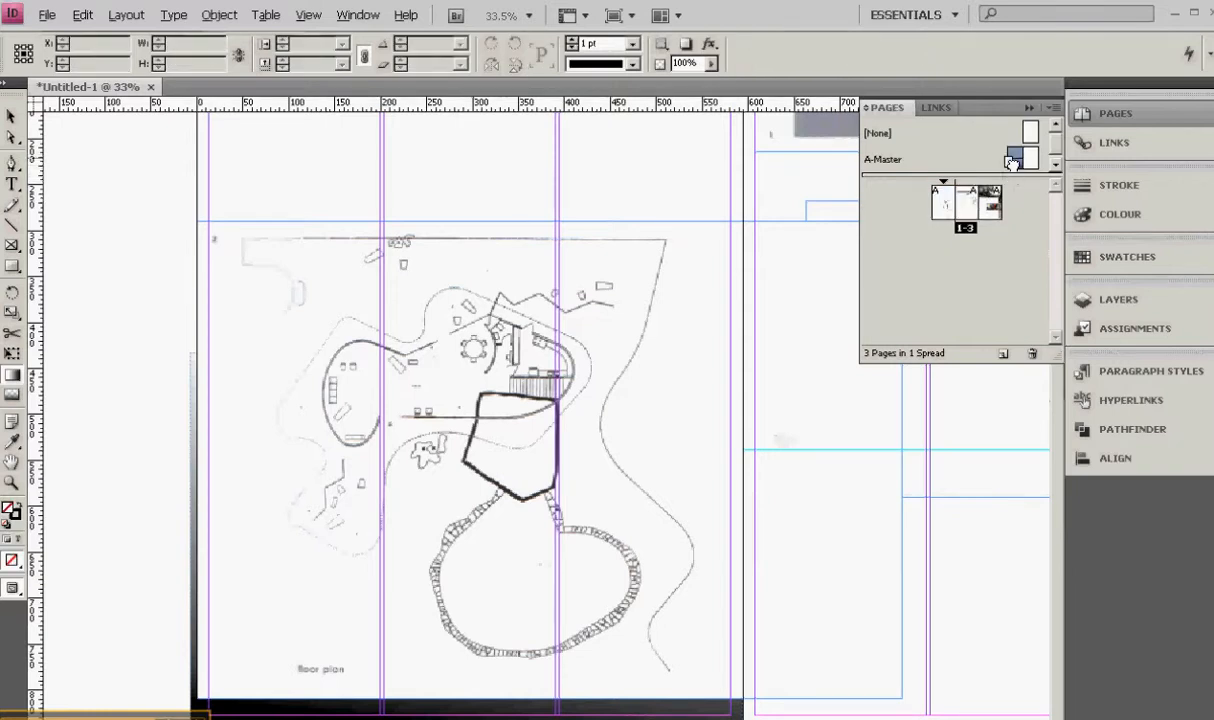
pyautogui.moveTo(803, 431); pyautogui.dragTo(798, 430)
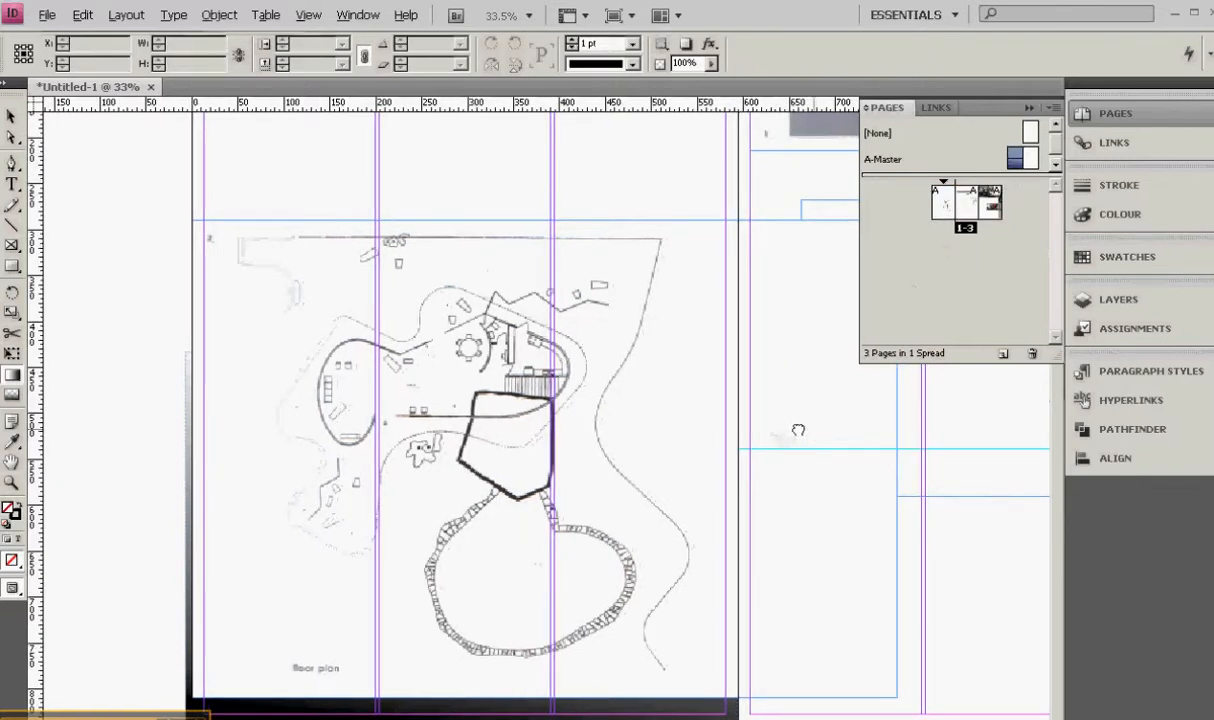
pyautogui.hscroll(5, 569, 509)
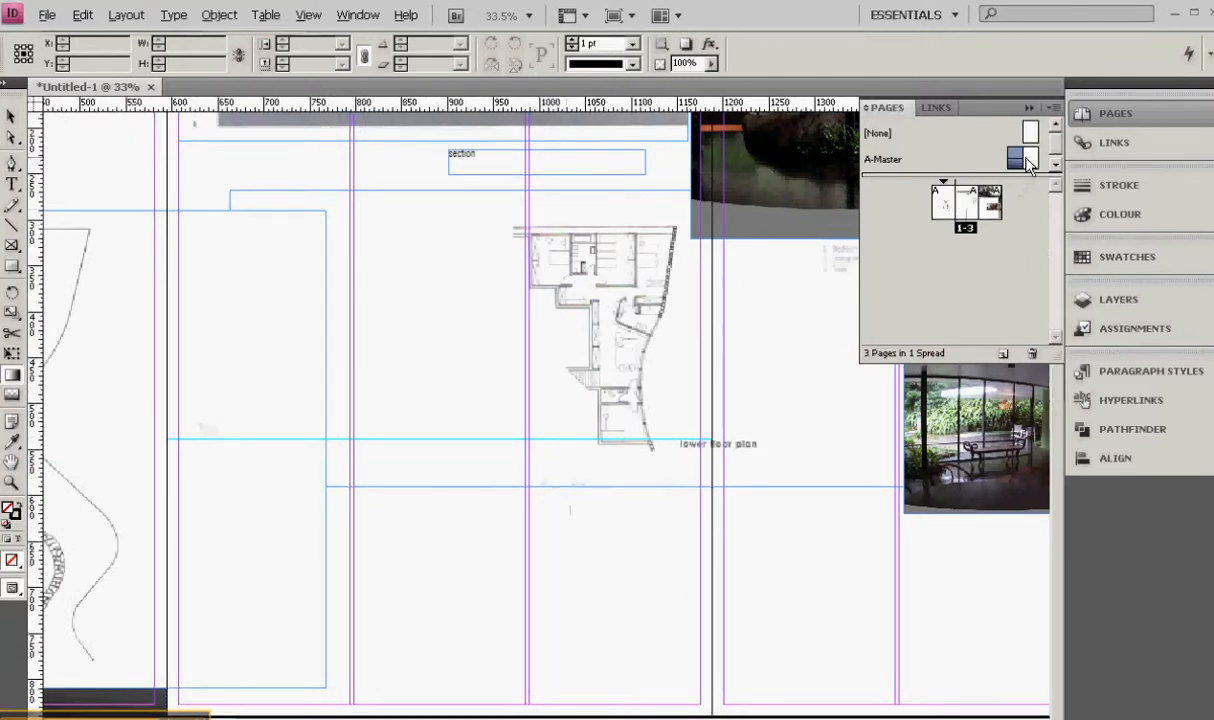
pyautogui.doubleClick(942, 203)
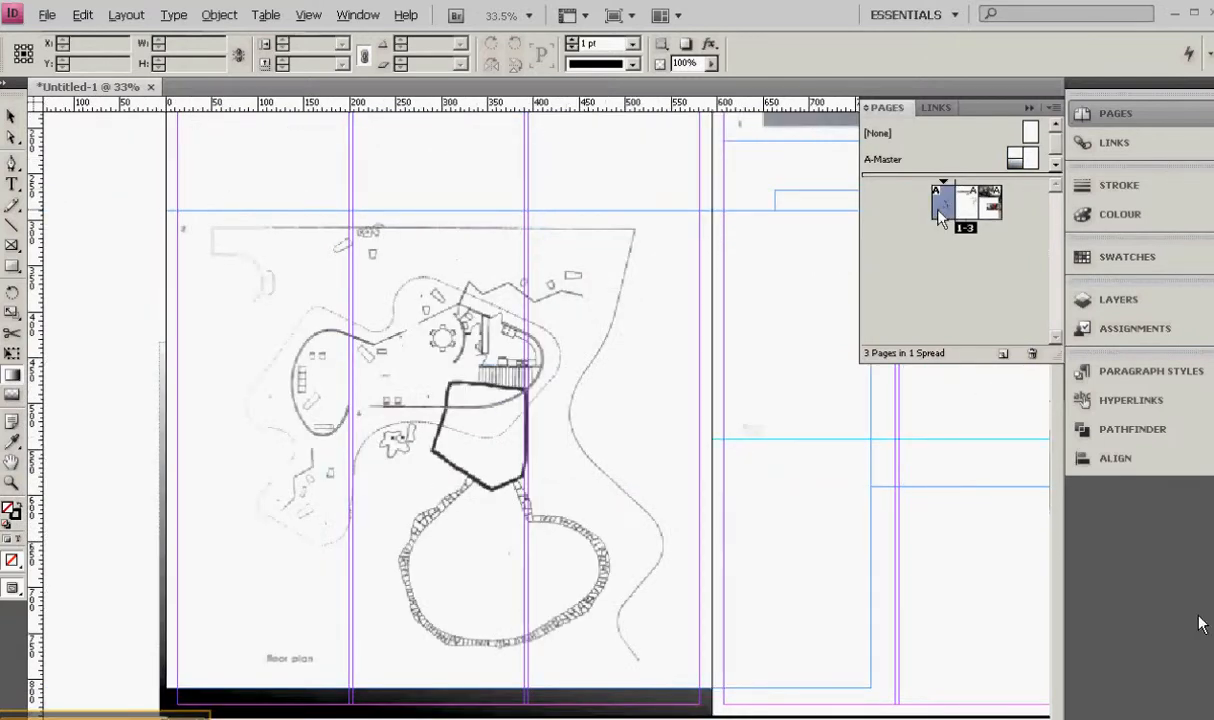
# Step: Move the floor plan aside onto the second page to check the gradient behind it, and undo the move
pyautogui.click(360, 347)
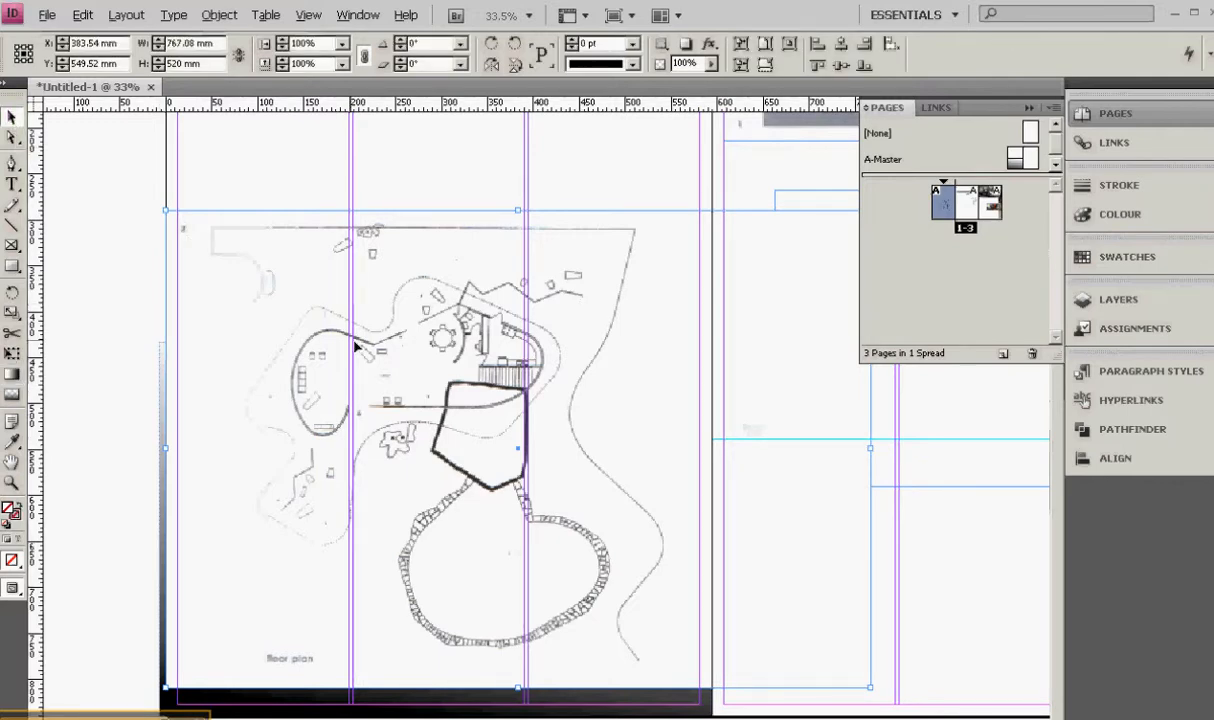
pyautogui.moveTo(360, 347); pyautogui.dragTo(561, 411)
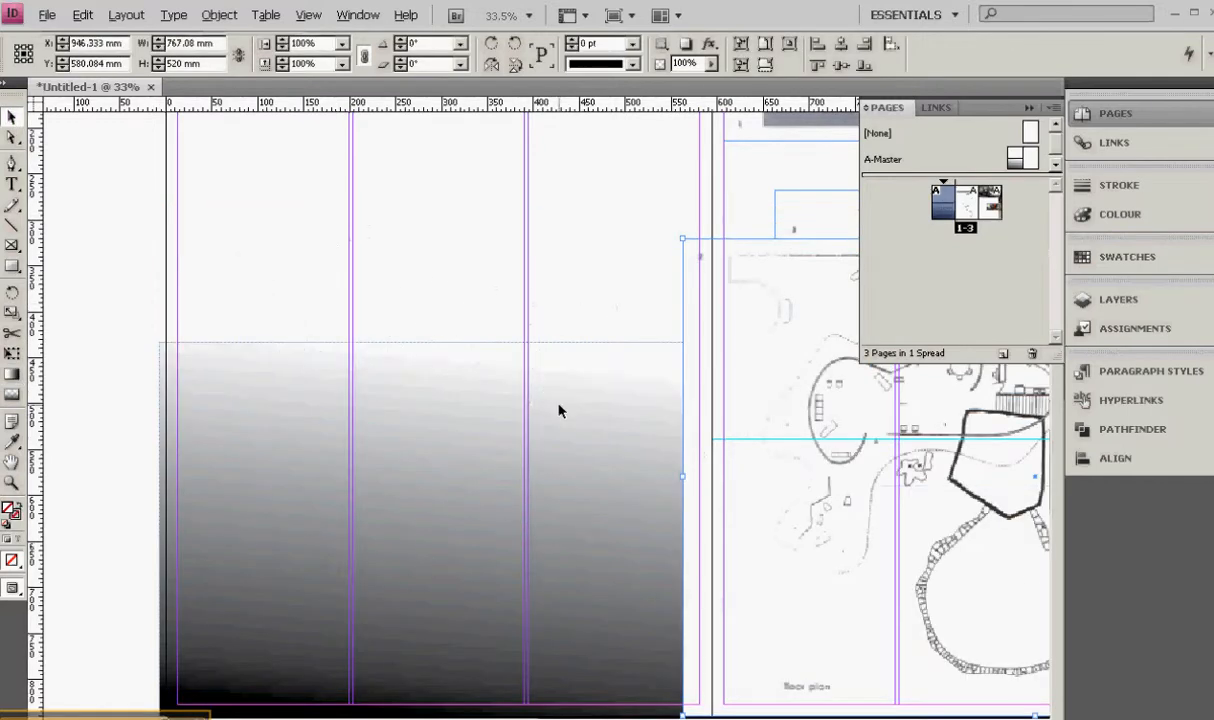
pyautogui.hotkey('ctrl', 'z')
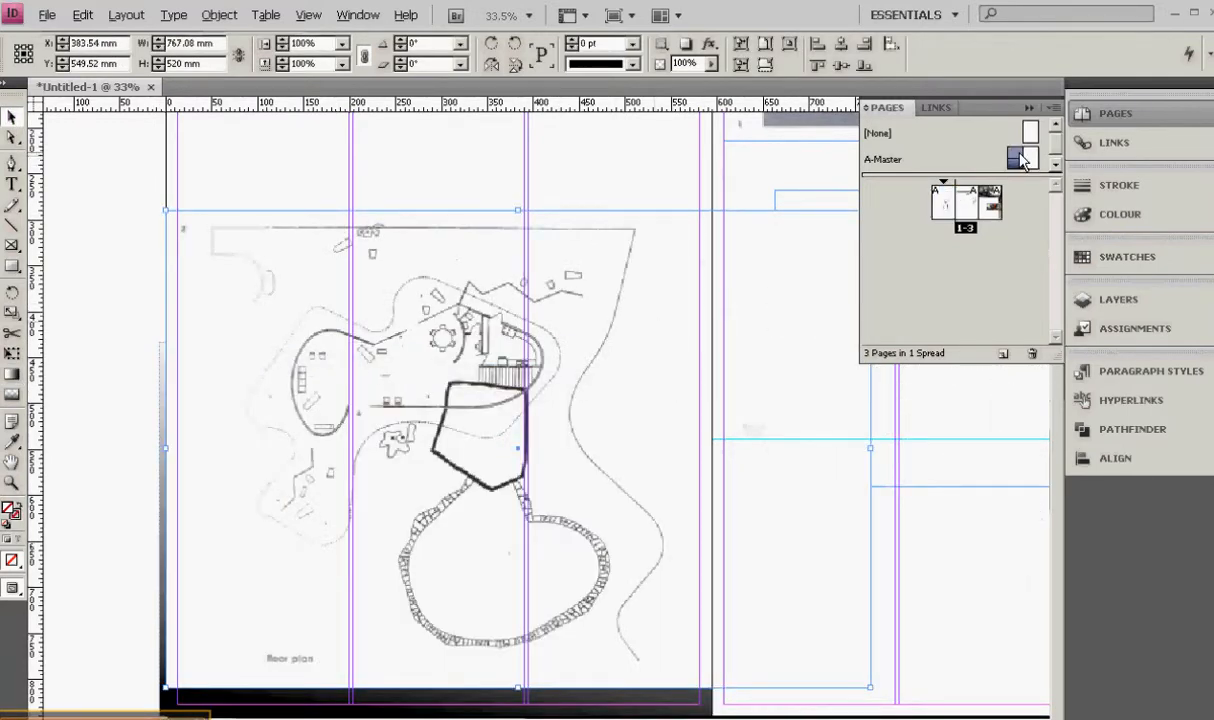
# Step: Delete the gradient rectangle from A-Master's left page
pyautogui.doubleClick(887, 159)
pyautogui.click(475, 441)
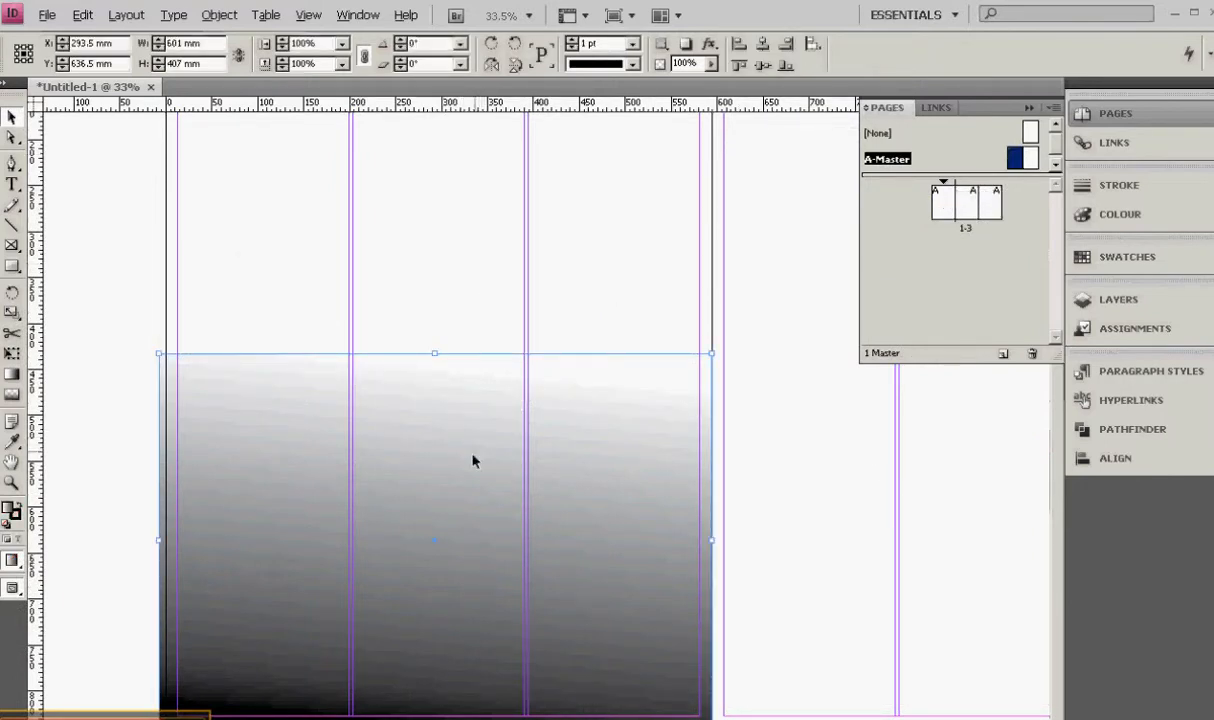
pyautogui.press('Delete')
# Step: Start placing a file on the A-Master page
pyautogui.hotkey('ctrl', 'd')
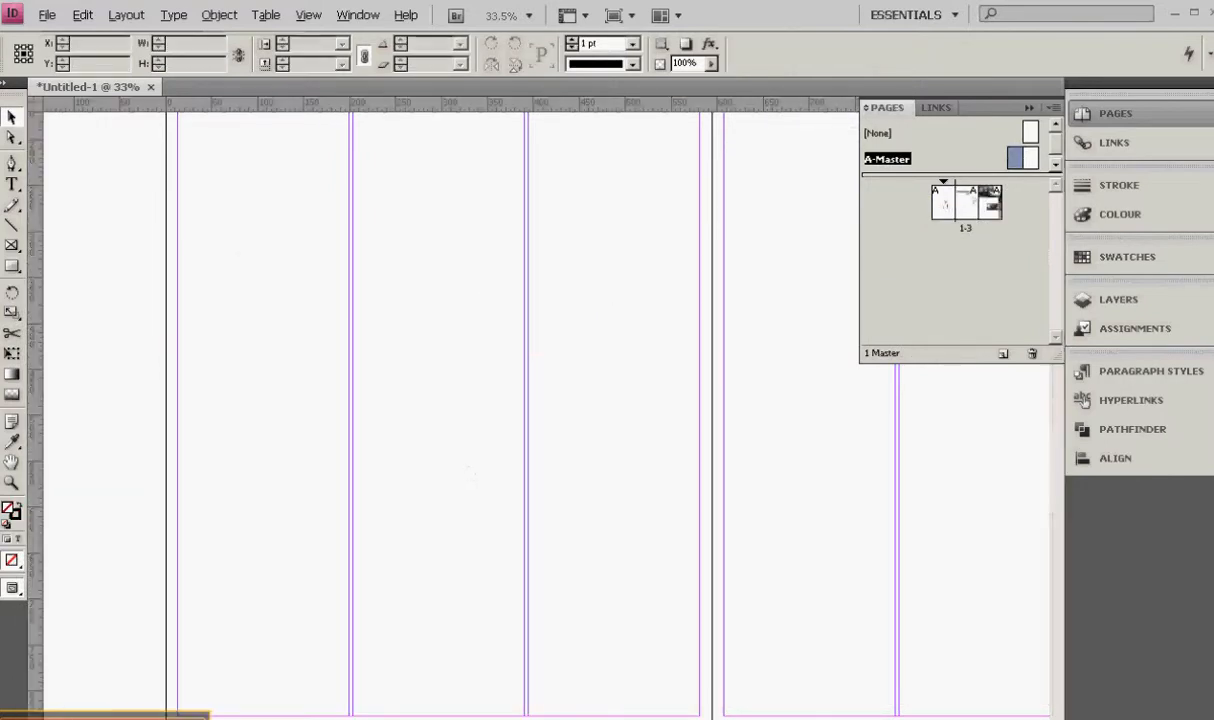